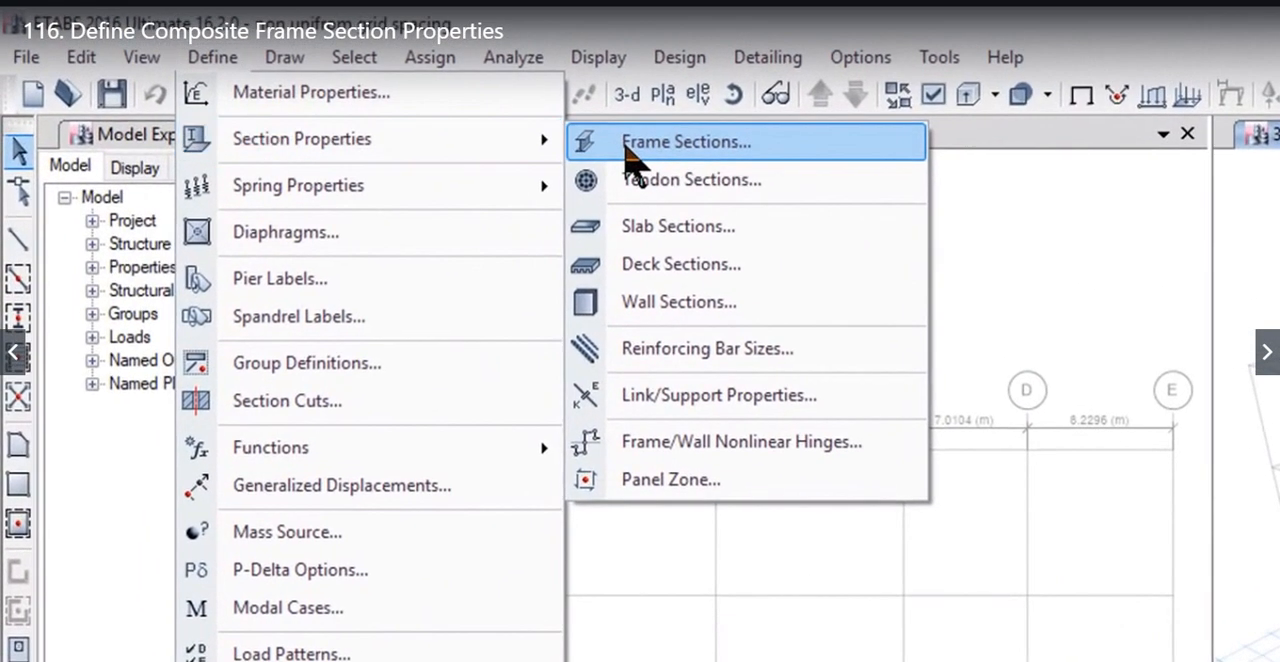
Step: Add a new steel composite Filled Box/Tube frame section and name it filled box 300x300
{"action": "left_click", "coordinate": [400, 93]}
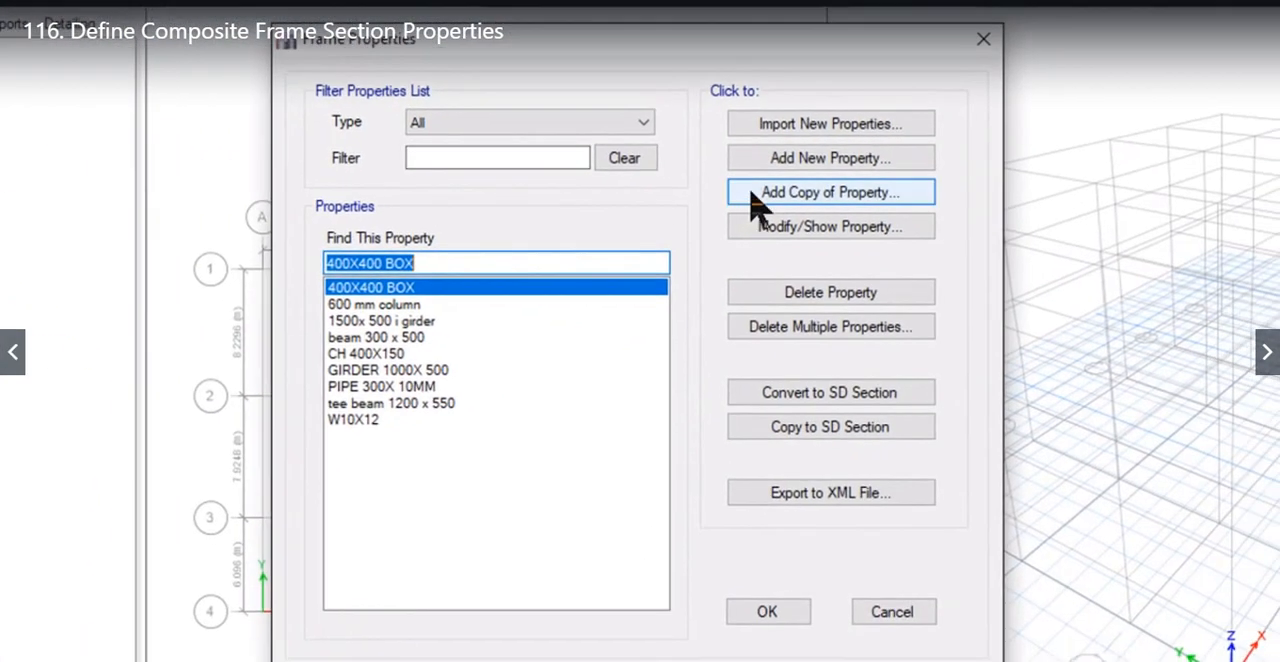
{"action": "left_click", "coordinate": [772, 170]}
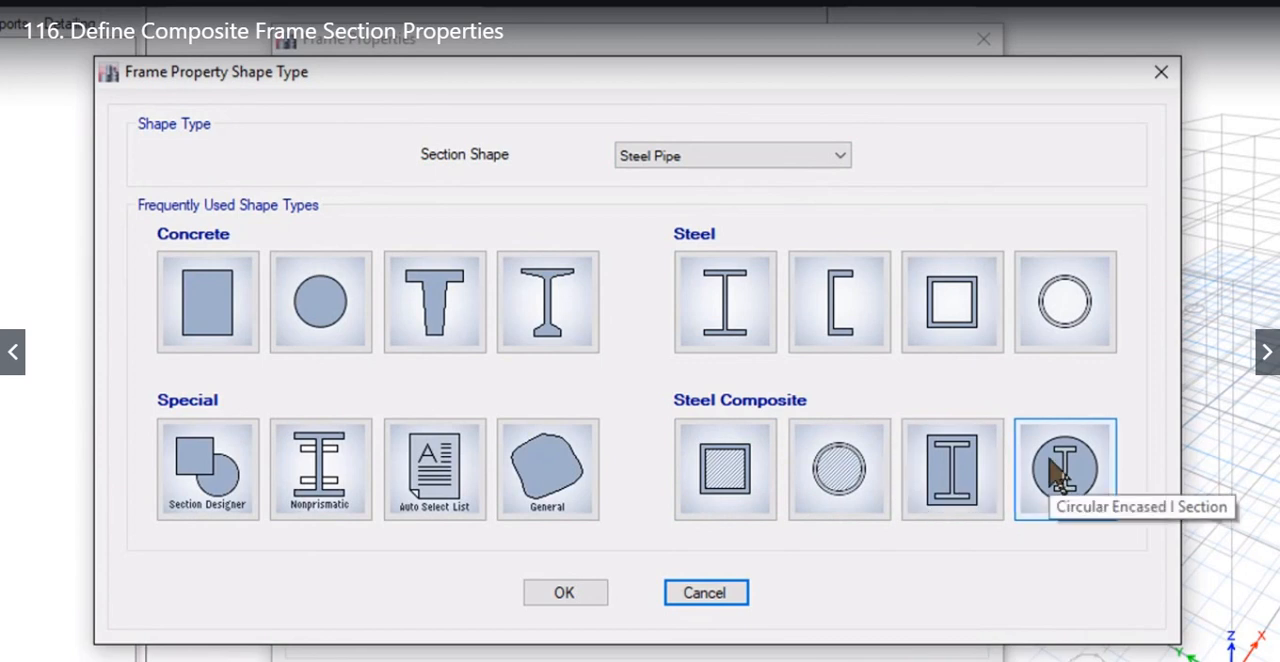
{"action": "left_click", "coordinate": [720, 484]}
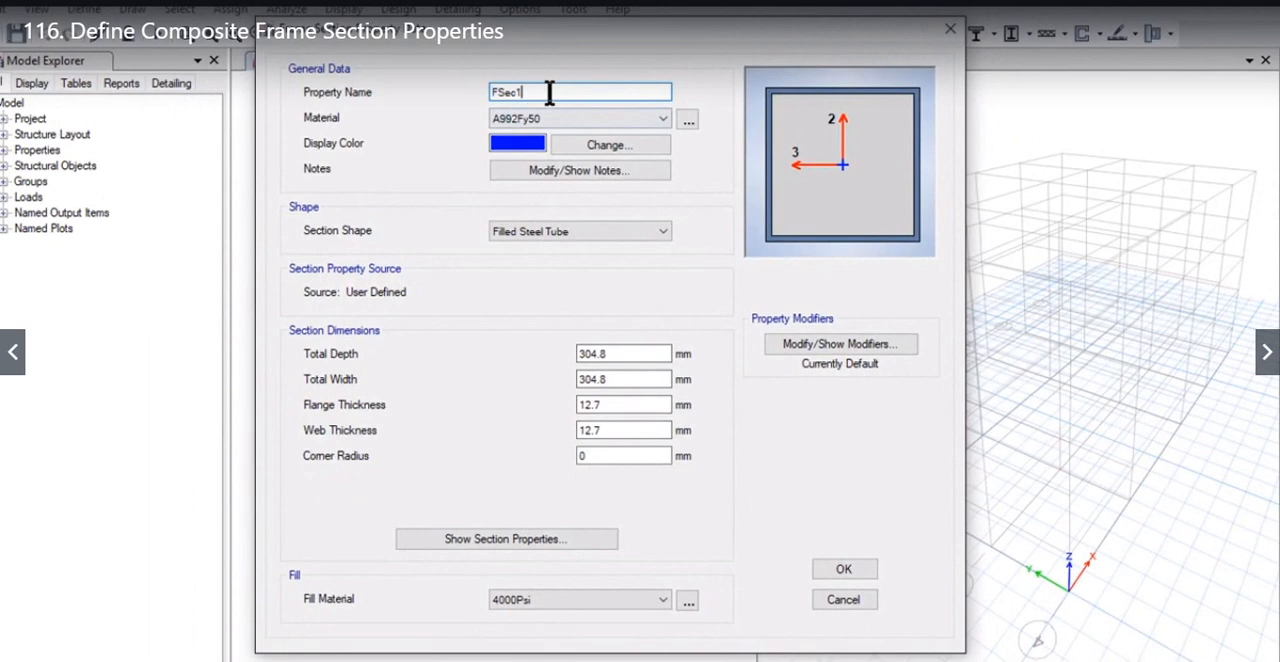
{"action": "left_click_drag", "start_coordinate": [548, 91], "coordinate": [471, 91]}
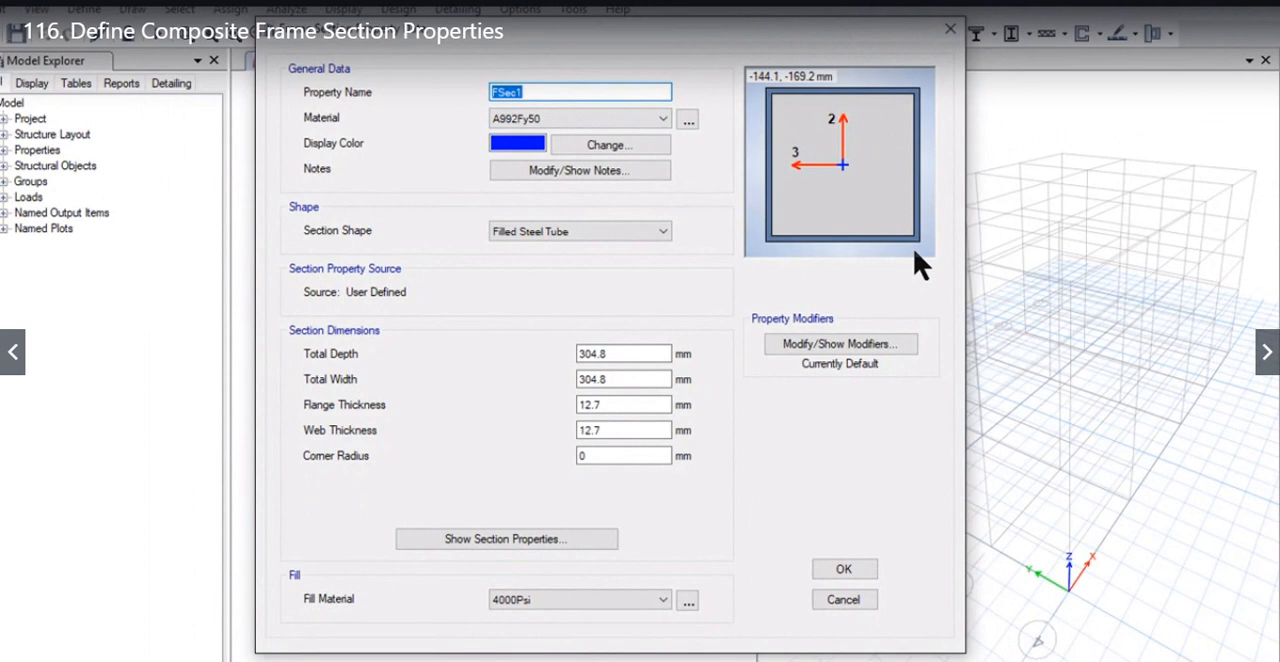
{"action": "type", "text": "filled box 300x30"}
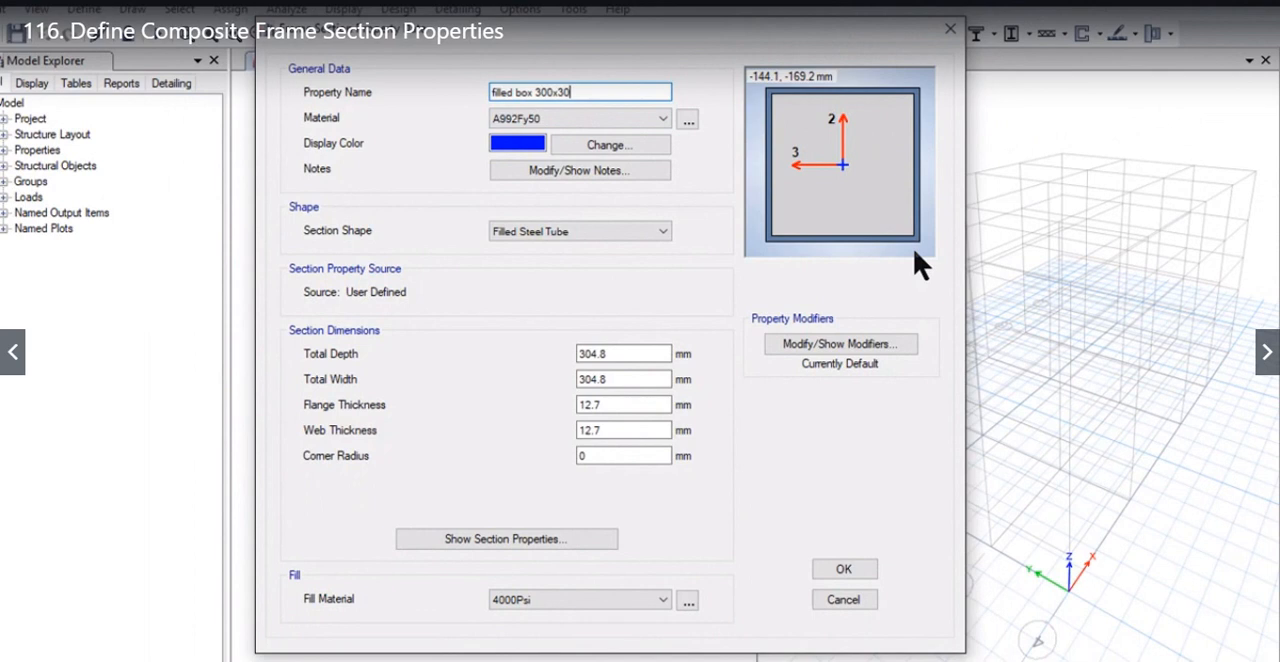
{"action": "type", "text": "0"}
Step: Set the box section's material to Fe250 and its fill material to C75
{"action": "left_click", "coordinate": [560, 120]}
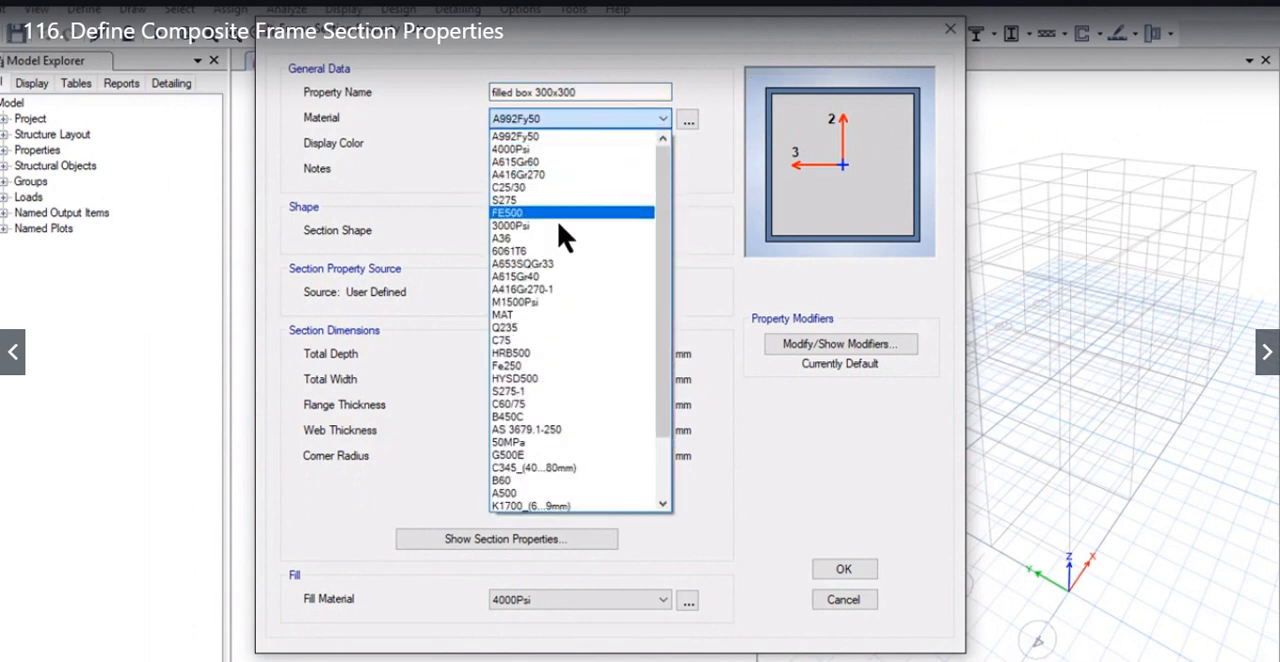
{"action": "left_click", "coordinate": [586, 366]}
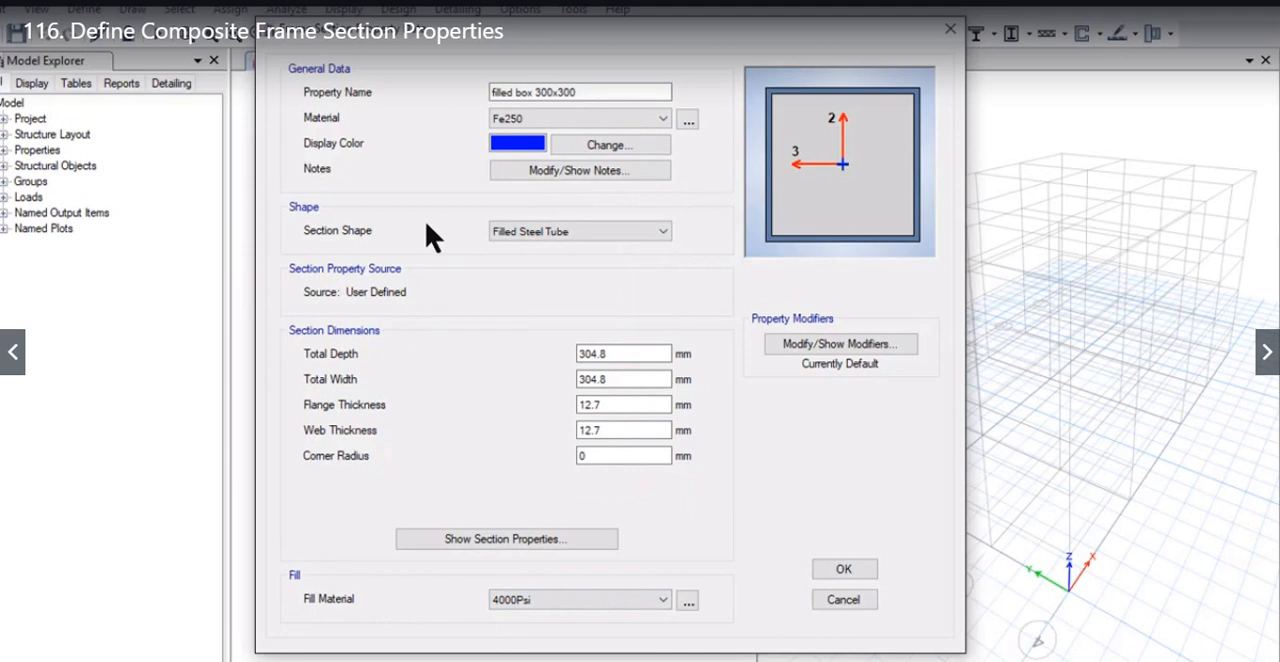
{"action": "left_click", "coordinate": [568, 600]}
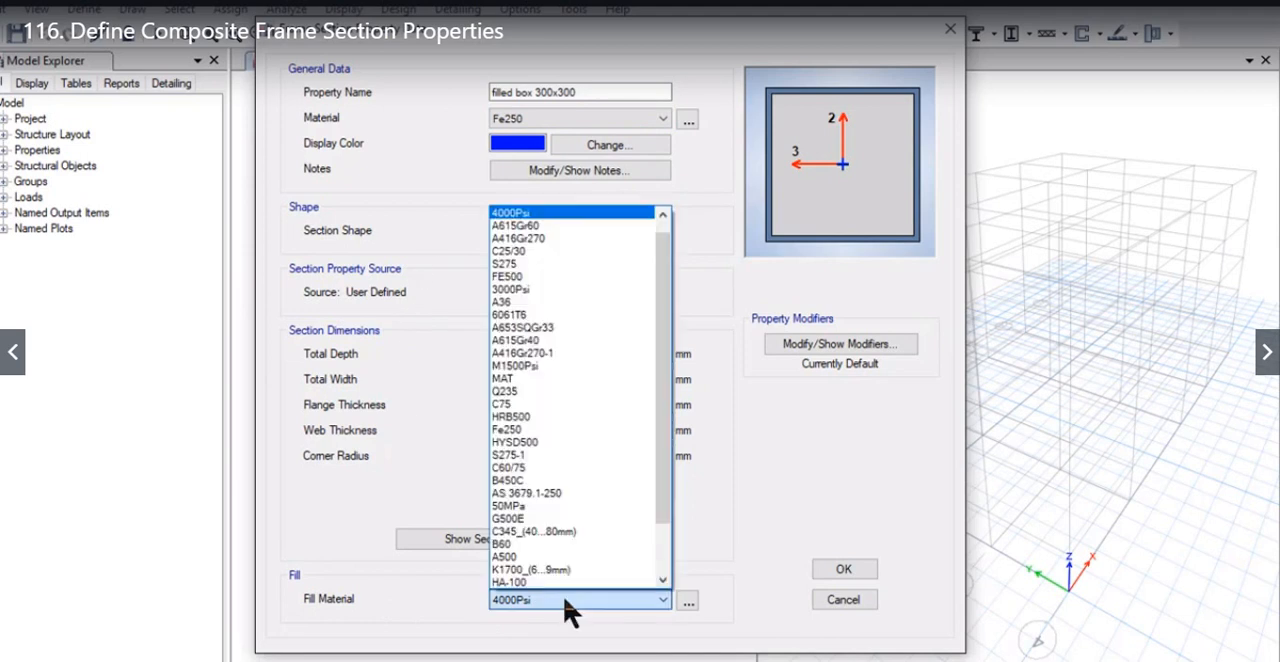
{"action": "left_click", "coordinate": [553, 404]}
Step: Set the box's total depth and width to 300 mm and its flange and web thickness to 12 mm, and save the section
{"action": "left_click_drag", "start_coordinate": [615, 353], "coordinate": [519, 355]}
{"action": "type", "text": "3"}
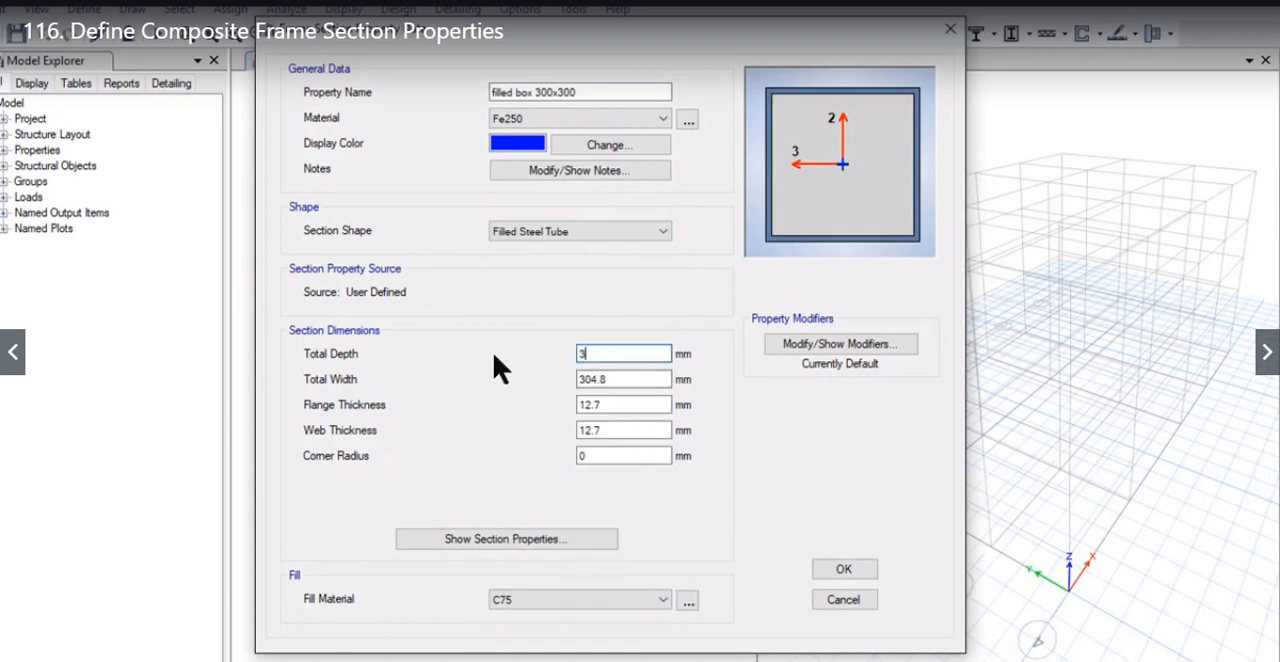
{"action": "type", "text": "00"}
{"action": "left_click_drag", "start_coordinate": [612, 379], "coordinate": [500, 391]}
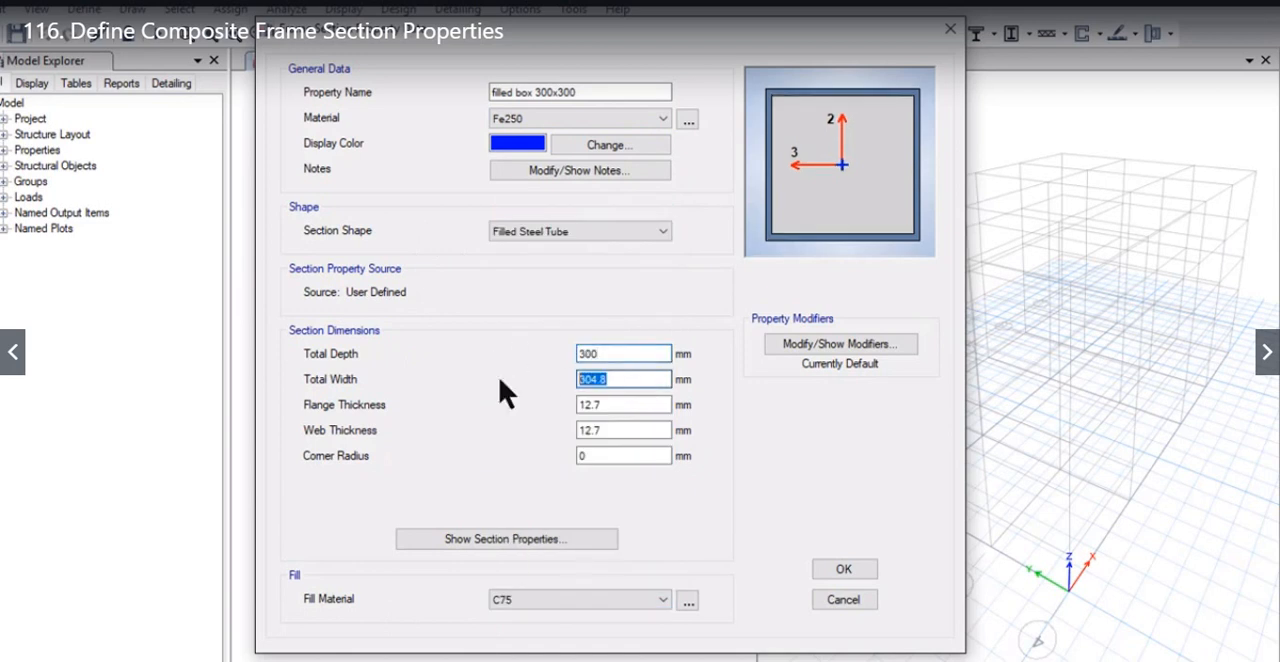
{"action": "type", "text": "300"}
{"action": "left_click_drag", "start_coordinate": [598, 406], "coordinate": [511, 405]}
{"action": "type", "text": "12"}
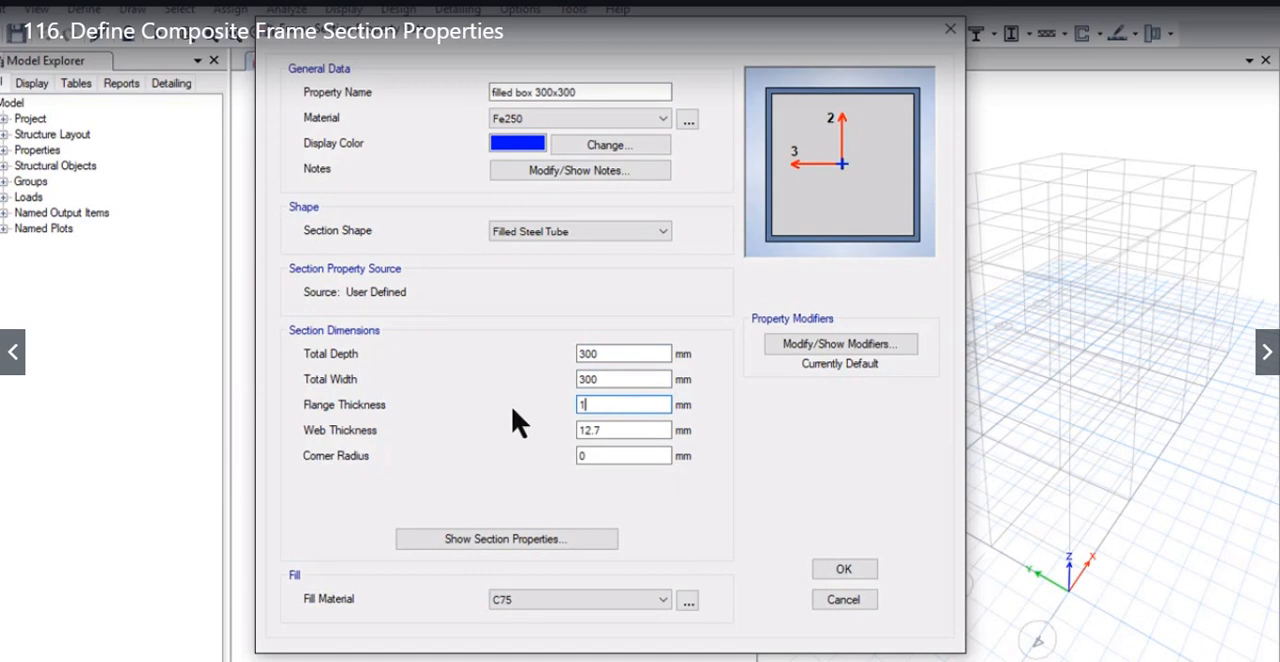
{"action": "key", "text": "Tab"}
{"action": "type", "text": "12"}
{"action": "left_click", "coordinate": [627, 349]}
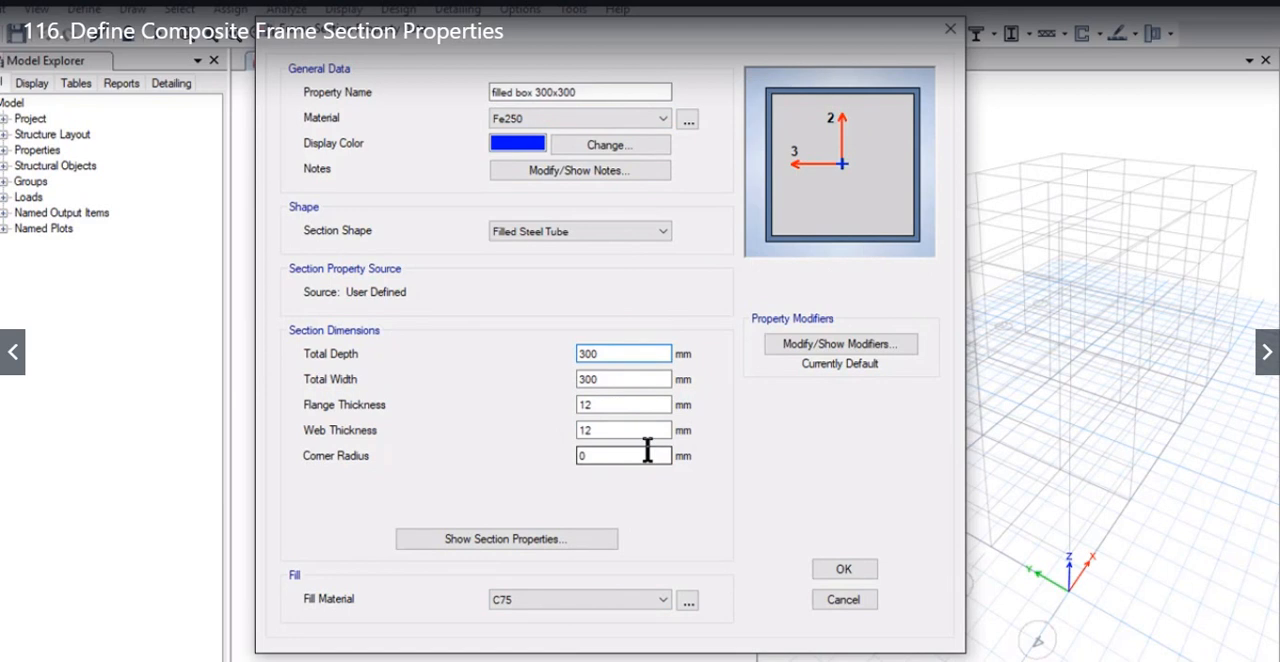
{"action": "left_click", "coordinate": [840, 570]}
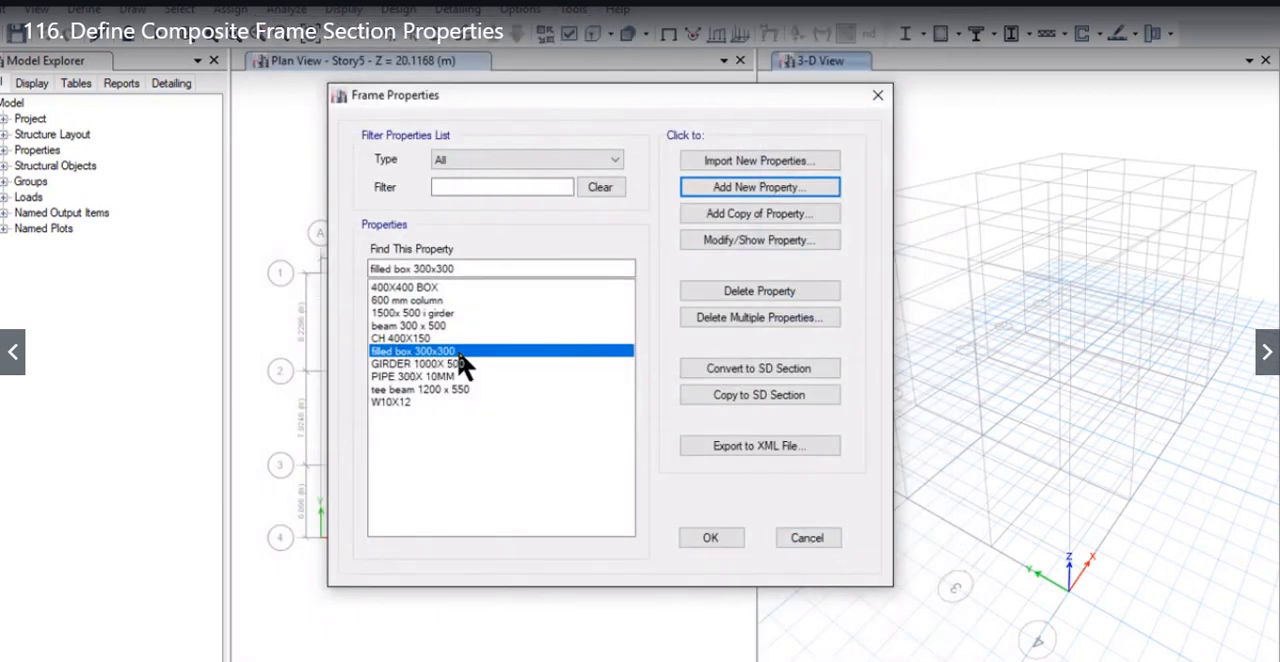
Step: Add a new steel composite Filled Pipe frame section and name it 500 pipe
{"action": "left_click", "coordinate": [712, 188]}
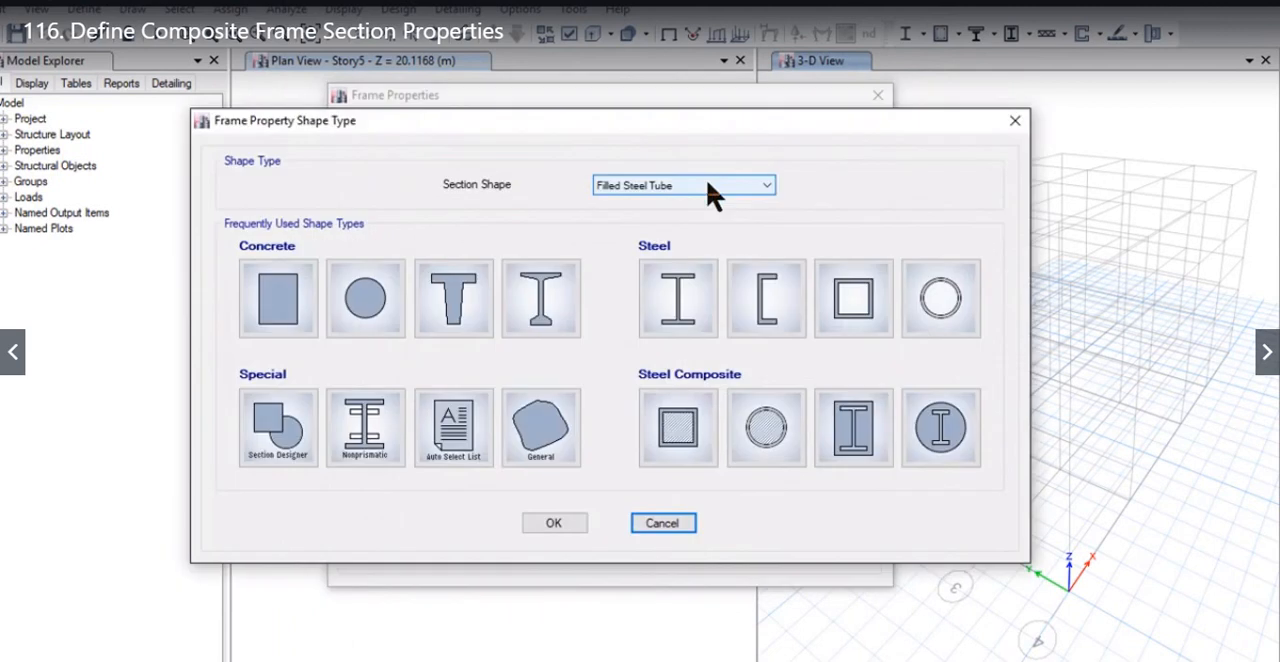
{"action": "left_click", "coordinate": [742, 420]}
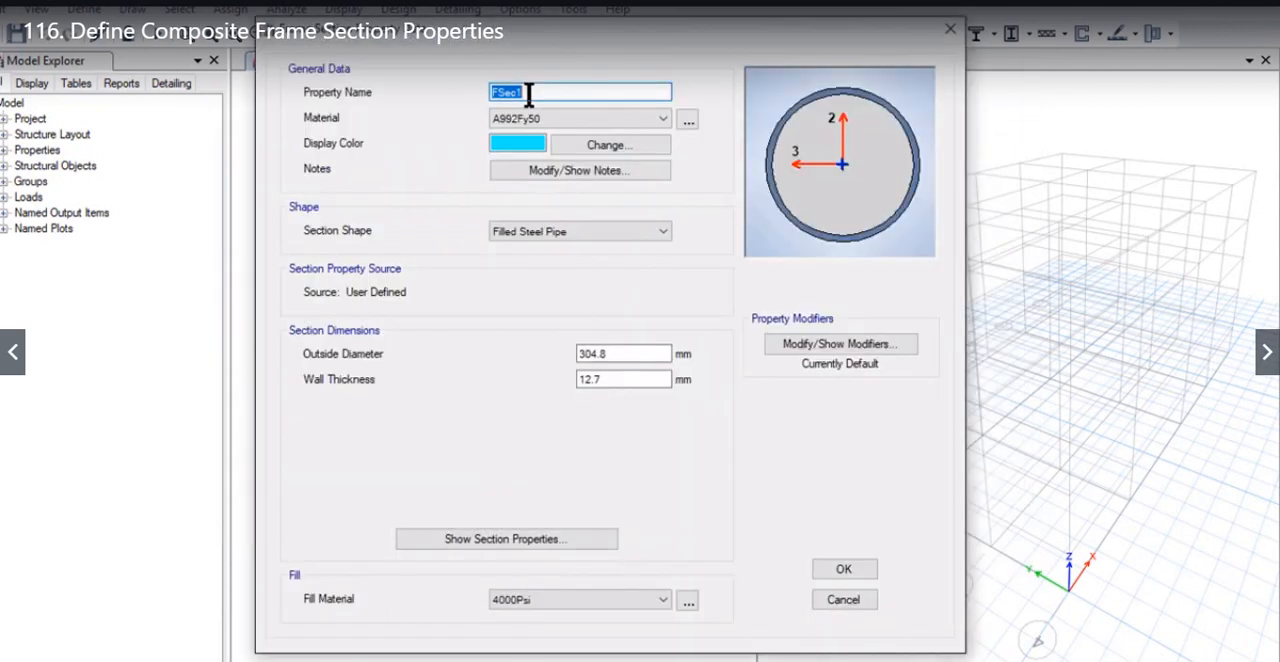
{"action": "type", "text": "S00 pipe"}
Step: Set the filled pipe section's material to Fe250
{"action": "left_click", "coordinate": [560, 118]}
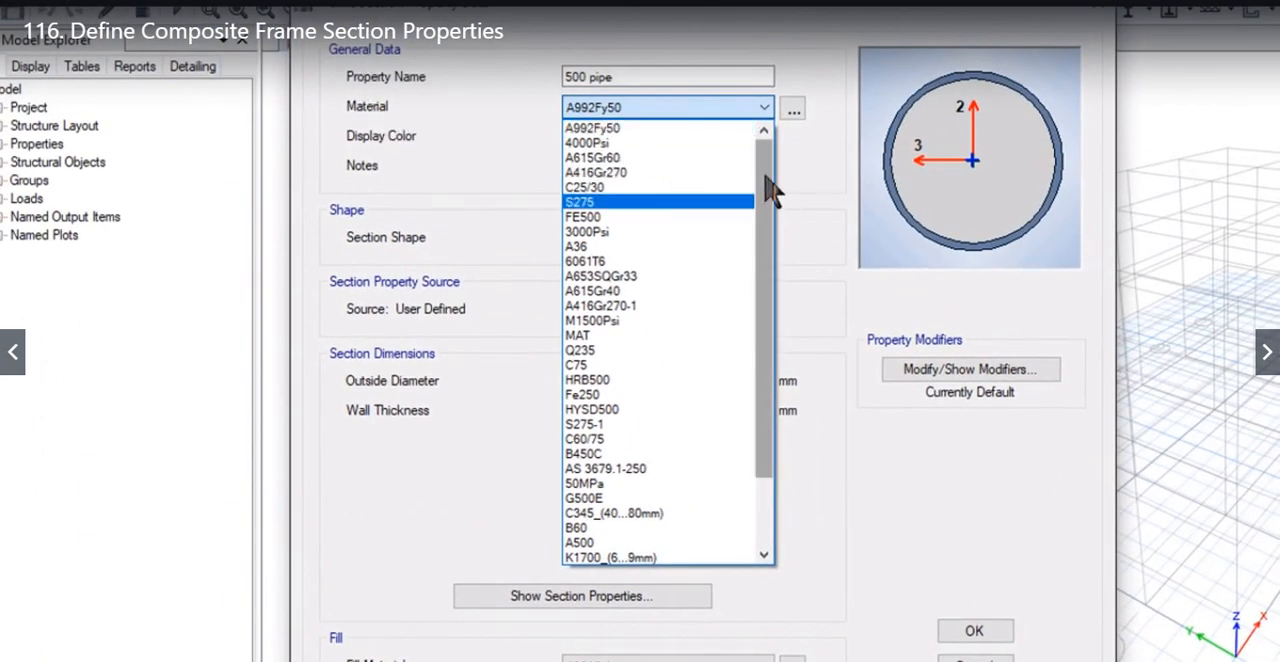
{"action": "scroll", "coordinate": [770, 180], "scroll_direction": "down", "scroll_amount": 1}
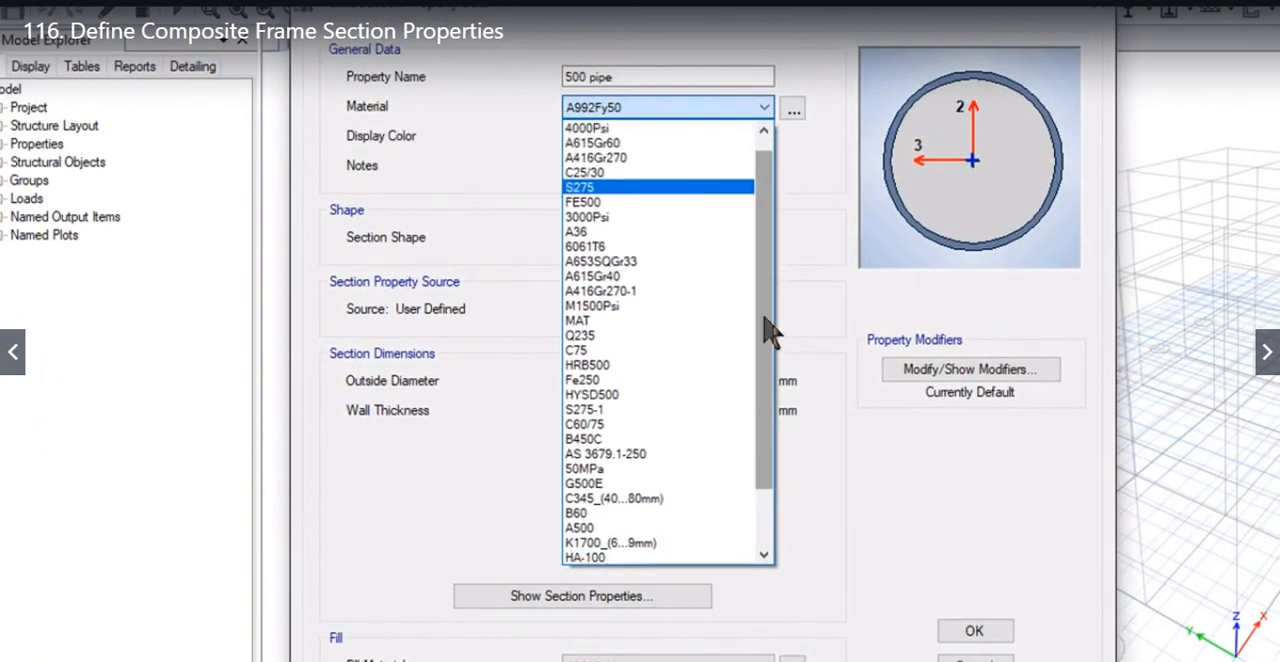
{"action": "scroll", "coordinate": [766, 329], "scroll_direction": "down", "scroll_amount": 1}
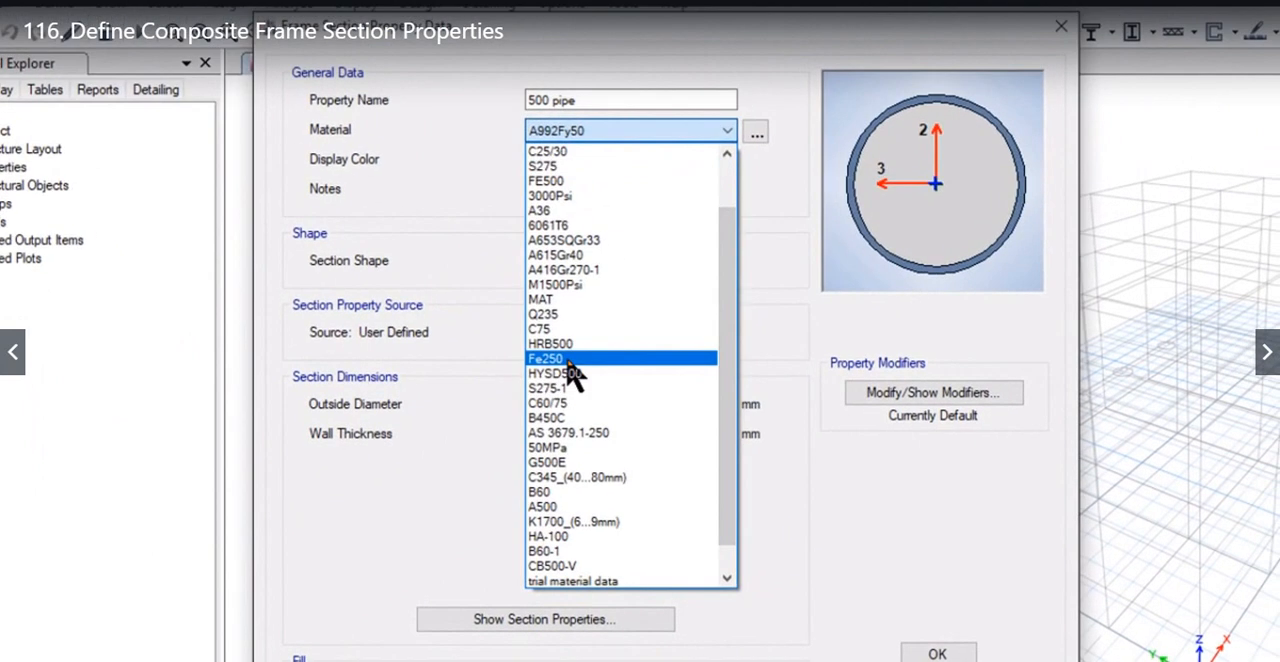
{"action": "left_click", "coordinate": [567, 360]}
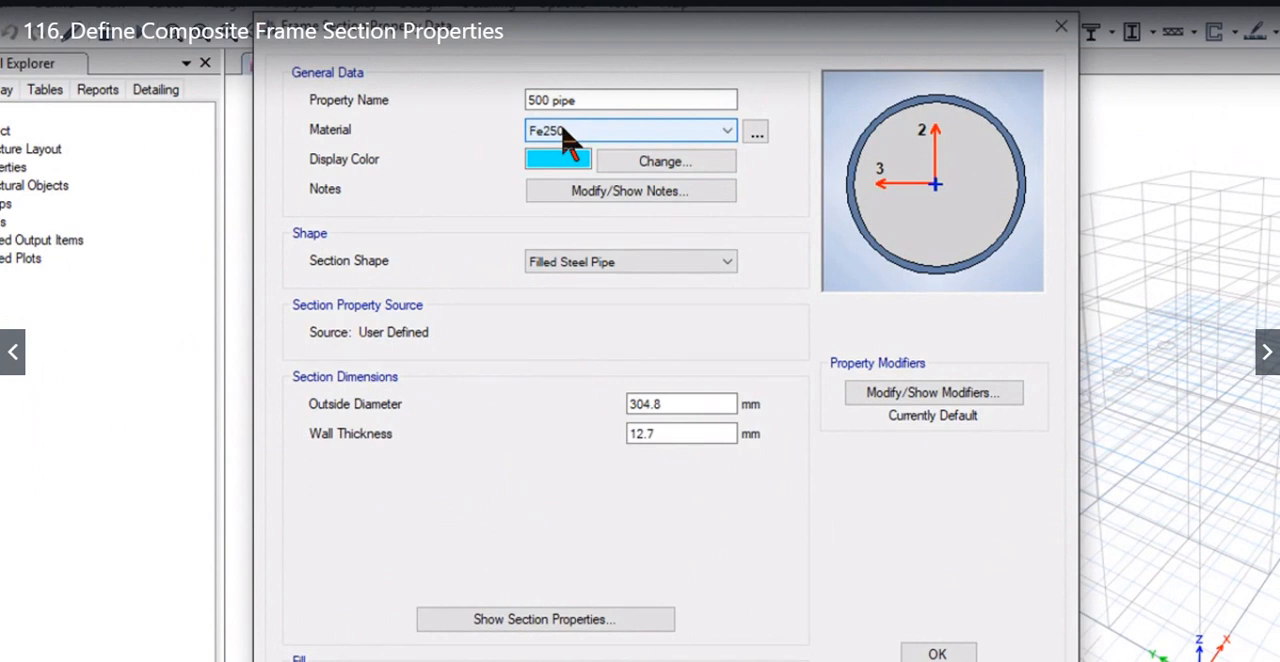
Step: Set the pipe's outside diameter to 500 mm and its wall thickness to 16 mm
{"action": "left_click_drag", "start_coordinate": [725, 404], "coordinate": [525, 402]}
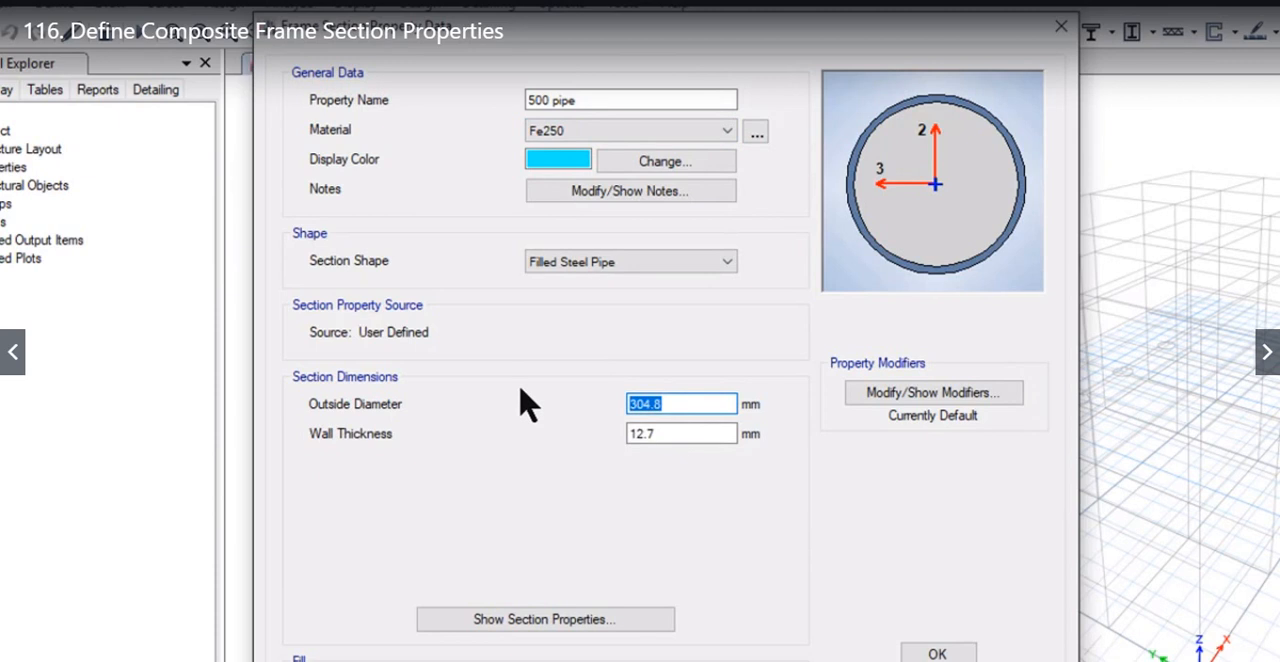
{"action": "type", "text": "500"}
{"action": "left_click_drag", "start_coordinate": [680, 434], "coordinate": [516, 440]}
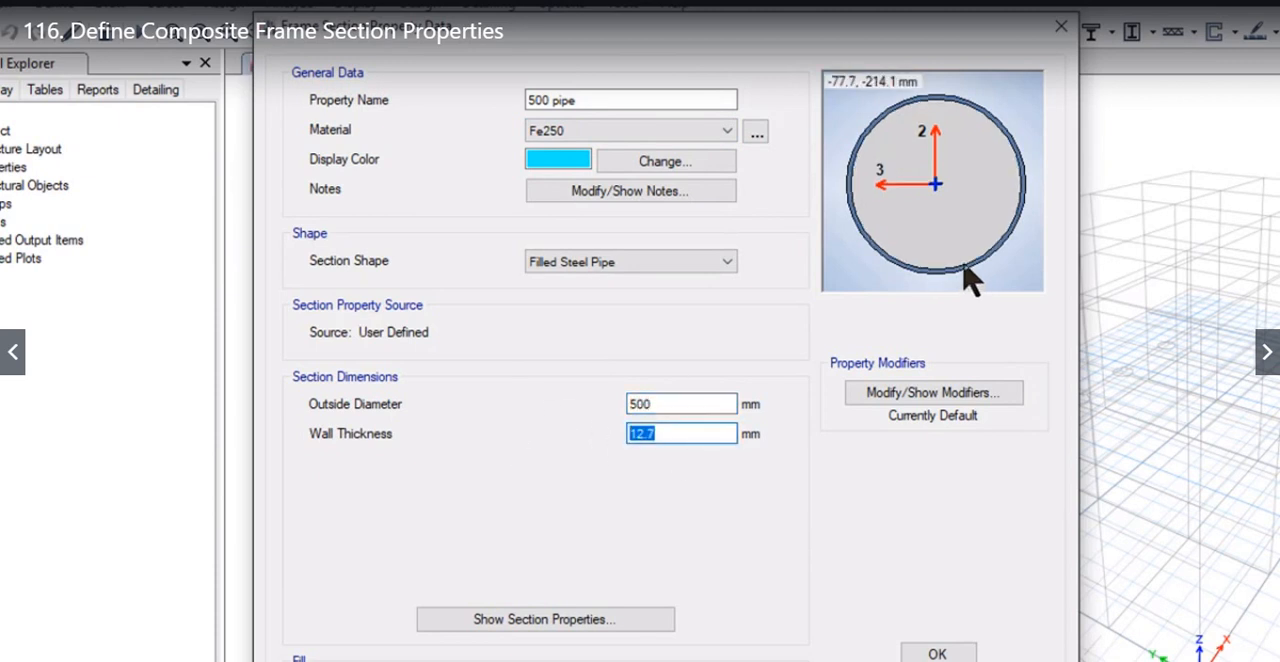
{"action": "type", "text": "16"}
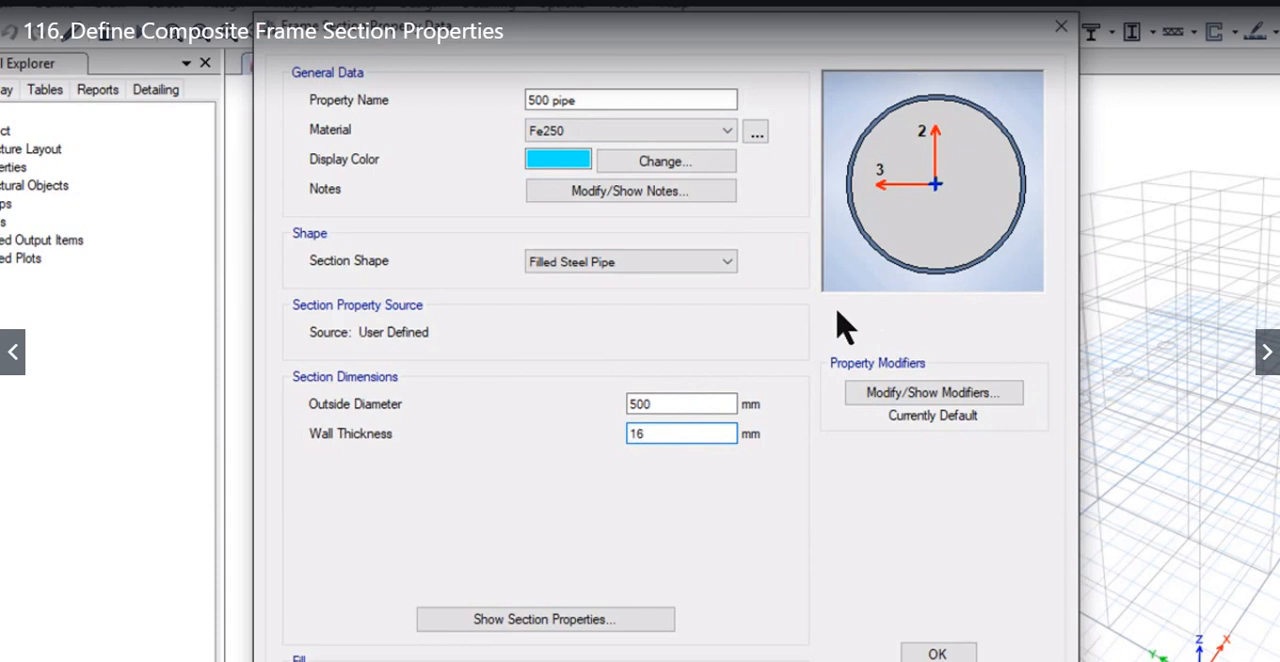
{"action": "left_click", "coordinate": [714, 403]}
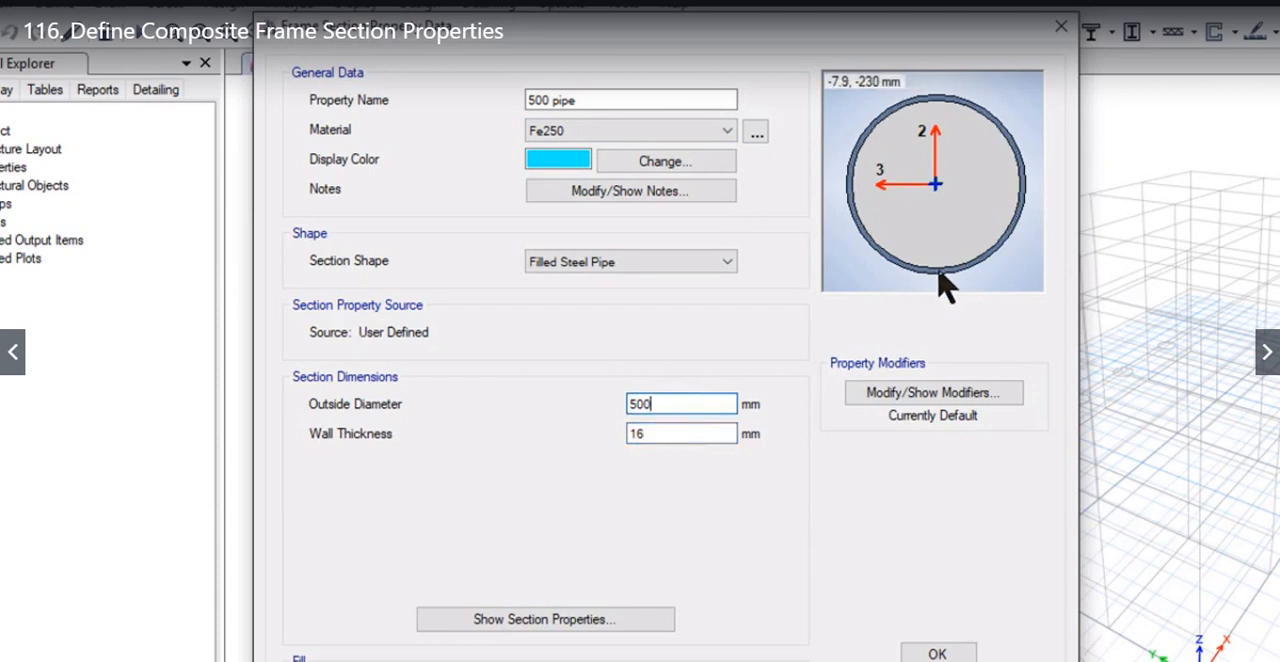
Step: View the pipe's calculated section properties, and set its fill material to C25/30
{"action": "left_click", "coordinate": [615, 625]}
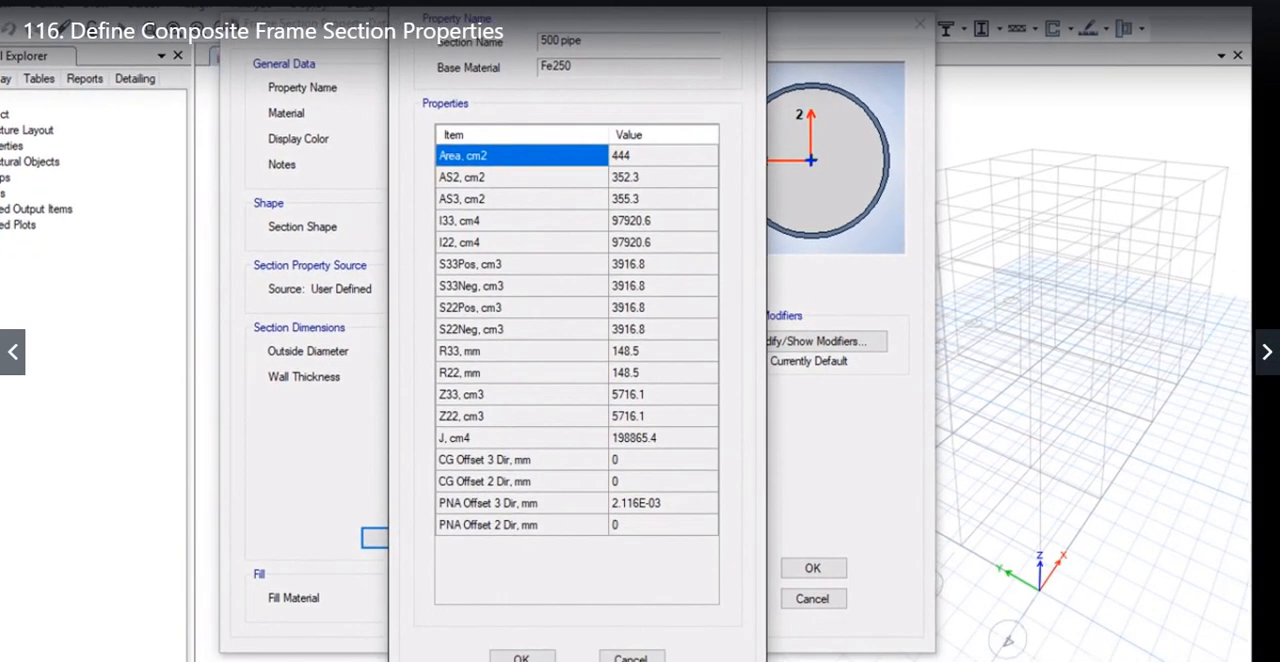
{"action": "left_click", "coordinate": [521, 657]}
{"action": "left_click", "coordinate": [503, 602]}
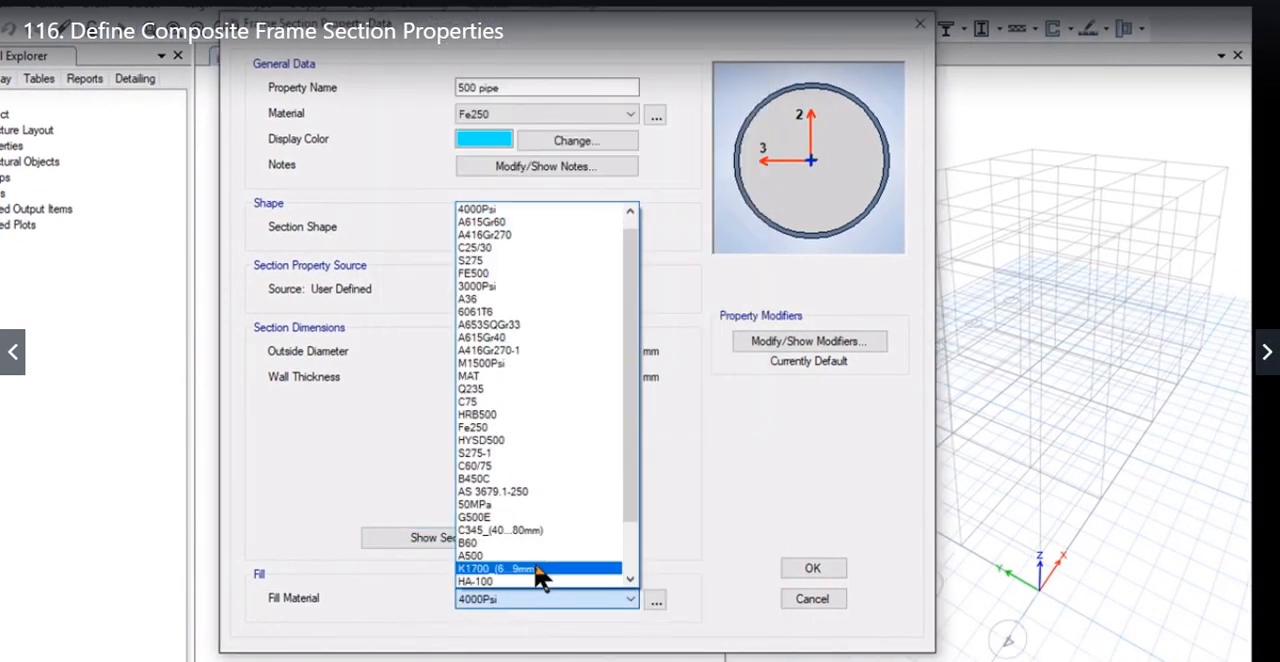
{"action": "left_click", "coordinate": [541, 248]}
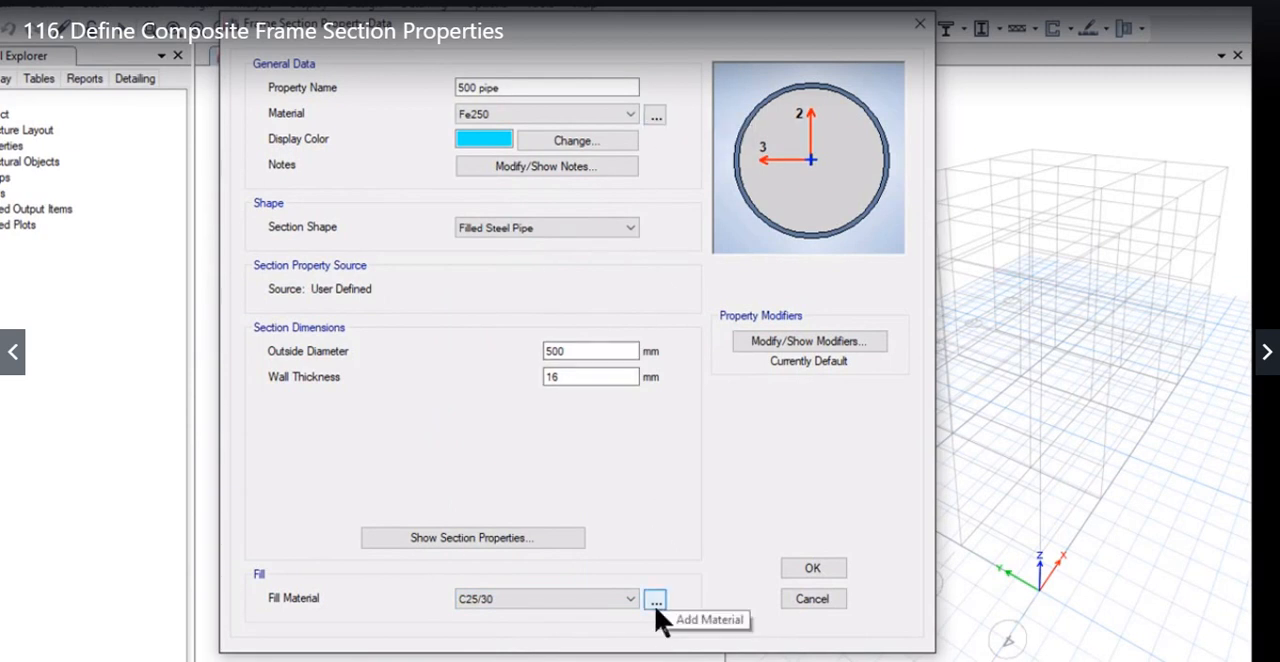
Step: Examine the material definitions, the settings for adding a new material and the list of materials available for the pipe
{"action": "left_click", "coordinate": [654, 116]}
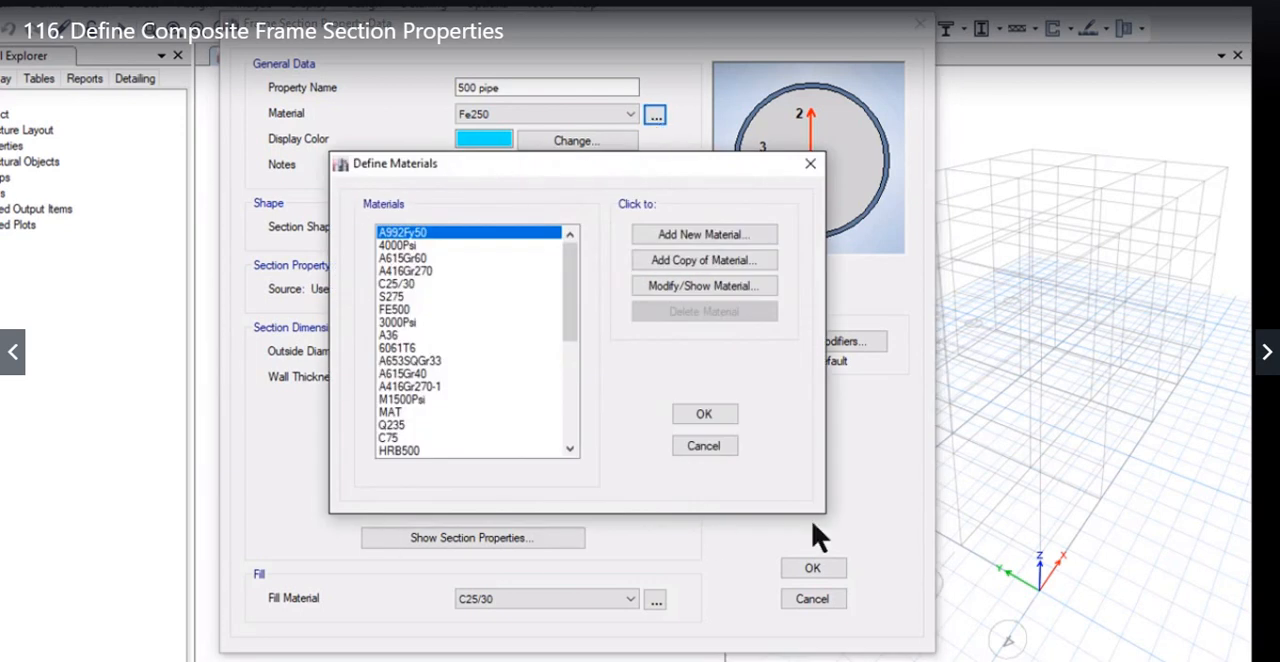
{"action": "left_click", "coordinate": [704, 235]}
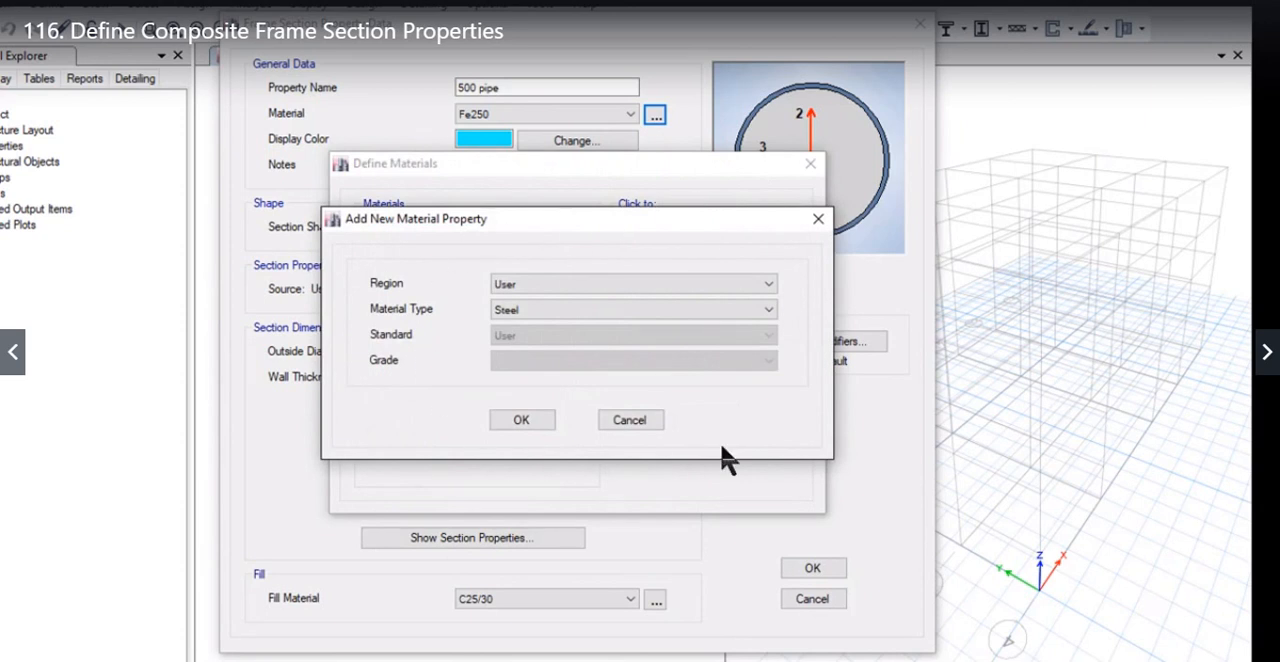
{"action": "left_click", "coordinate": [643, 420]}
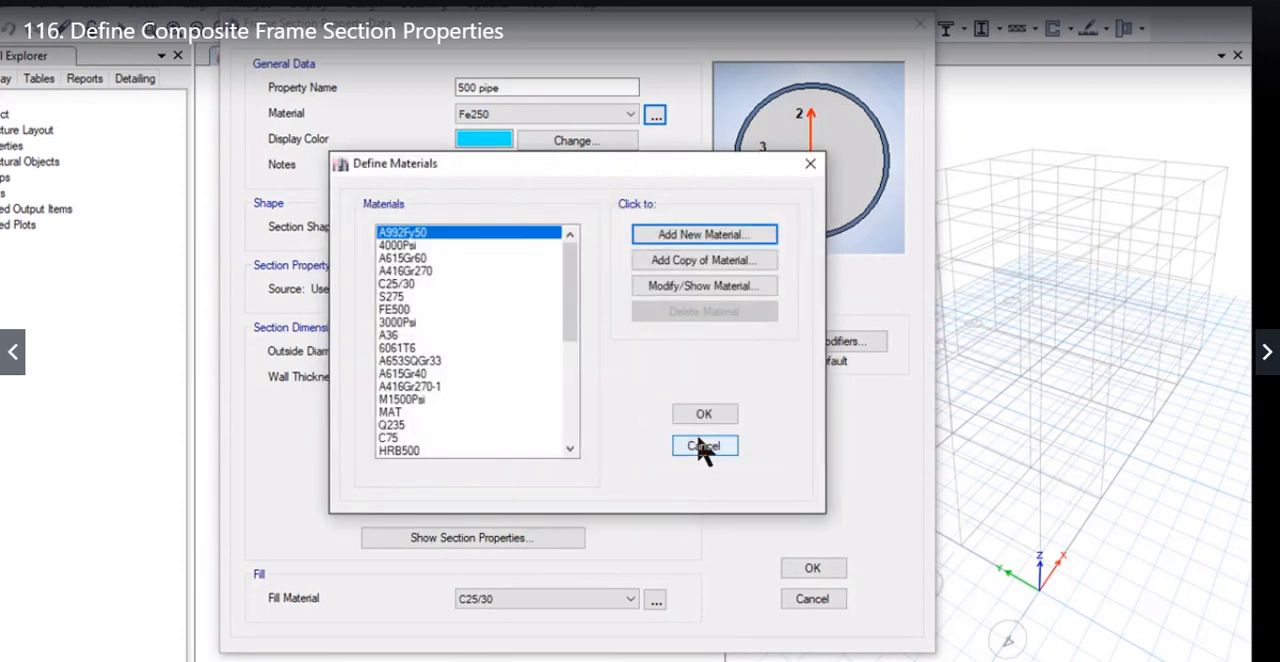
{"action": "left_click", "coordinate": [704, 447]}
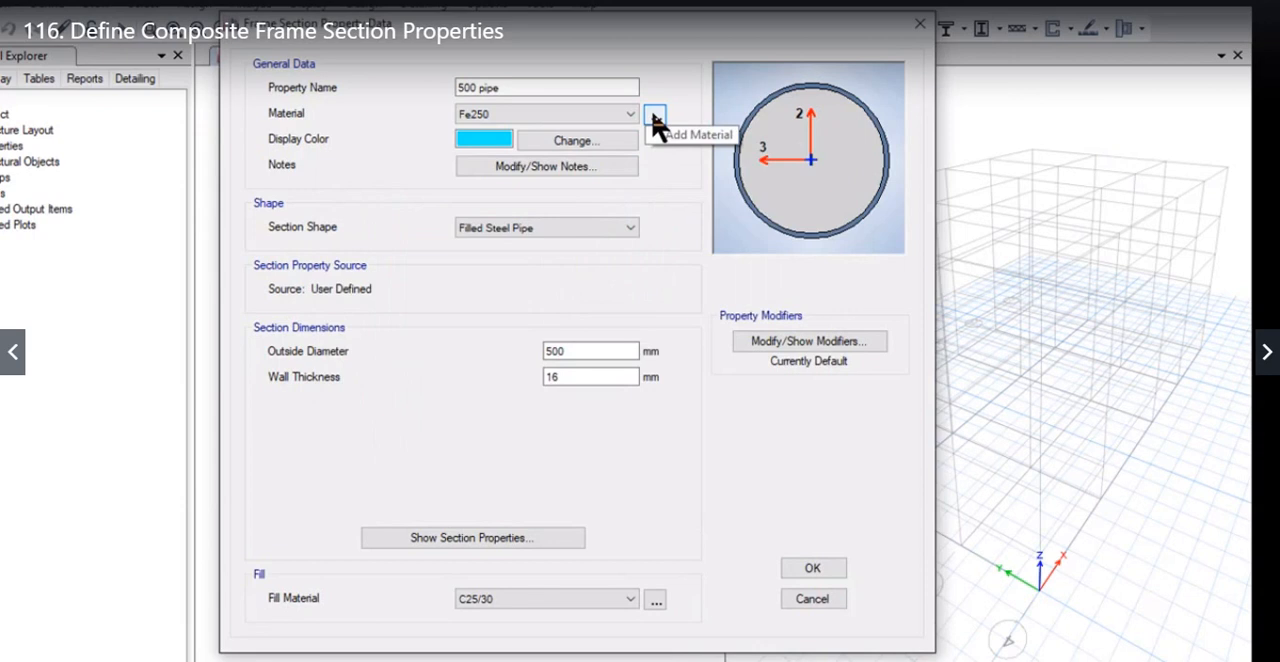
{"action": "left_click", "coordinate": [631, 114]}
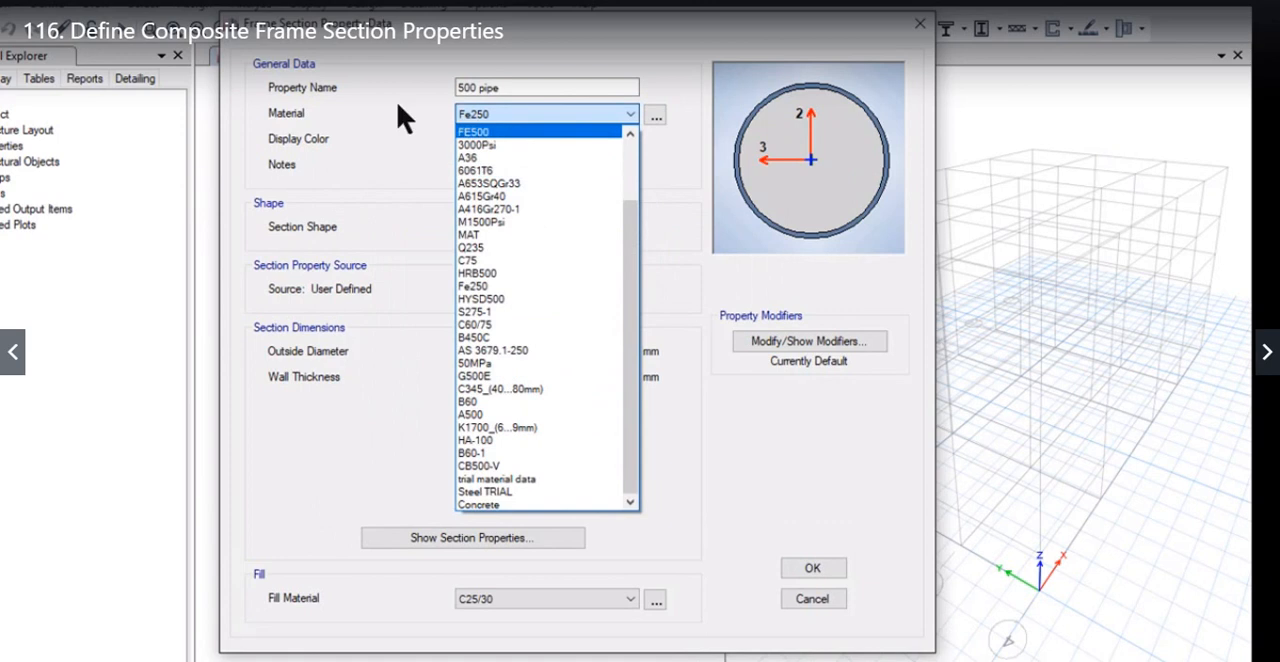
{"action": "left_click", "coordinate": [677, 188]}
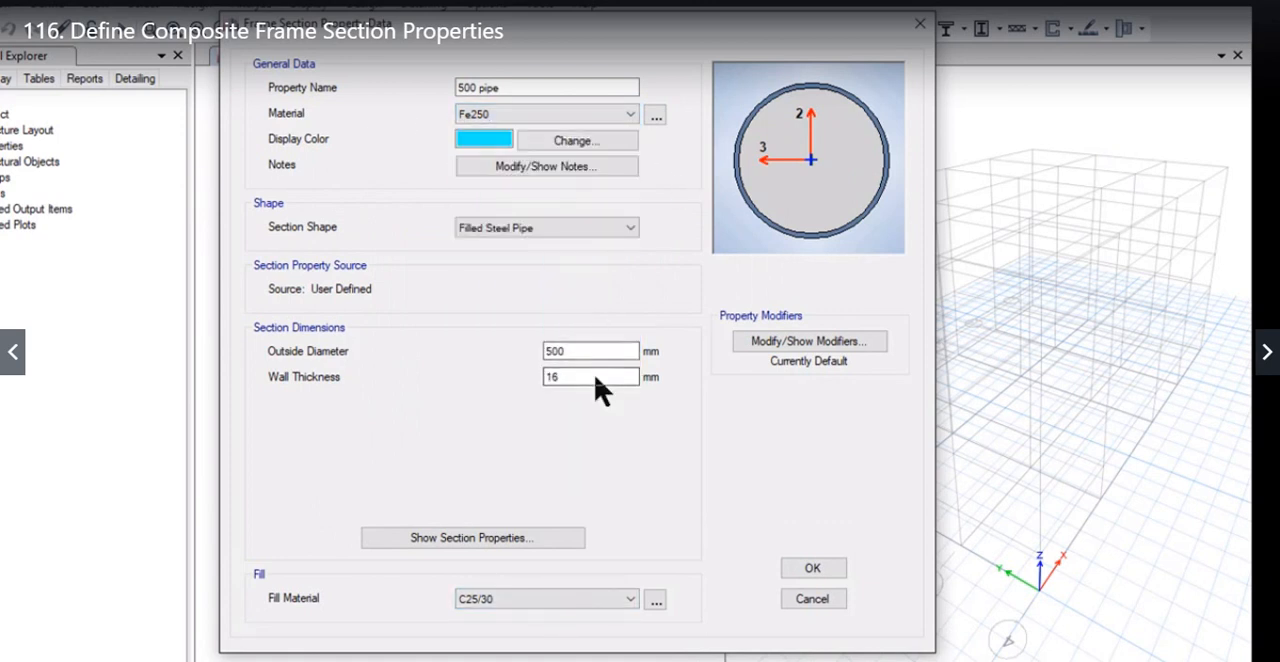
Step: Review the pipe's property and stiffness modifiers without changing them, and save the 500 pipe section
{"action": "left_click", "coordinate": [845, 344]}
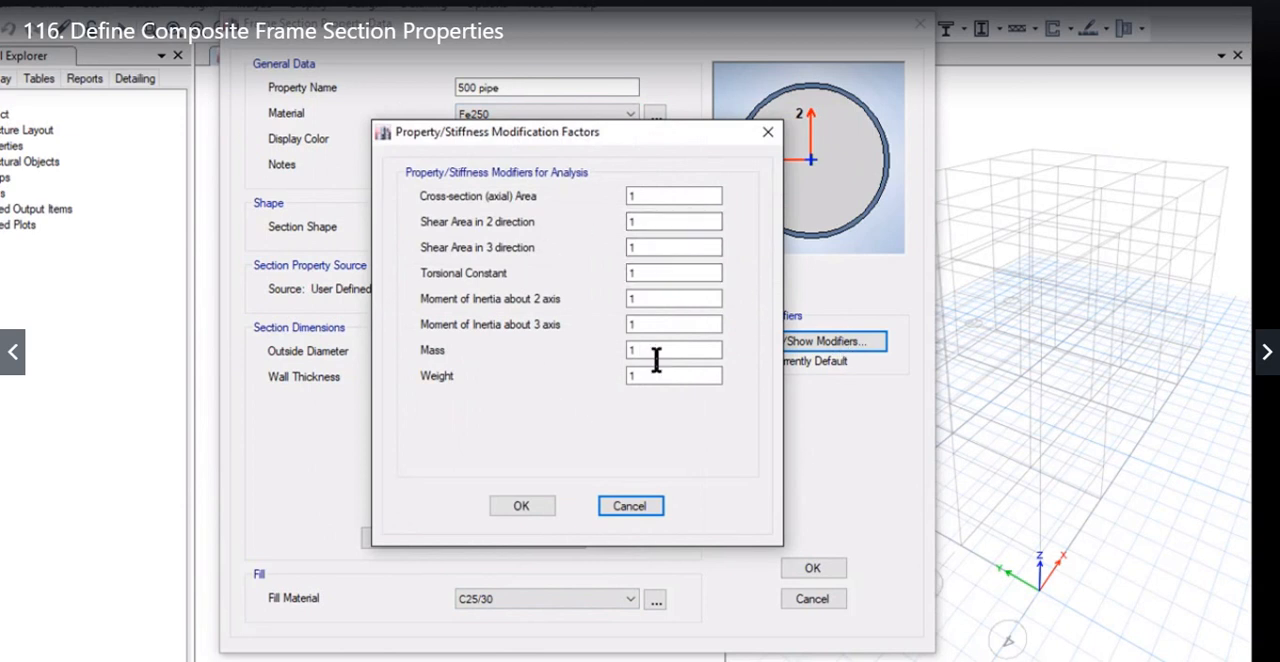
{"action": "left_click", "coordinate": [629, 505]}
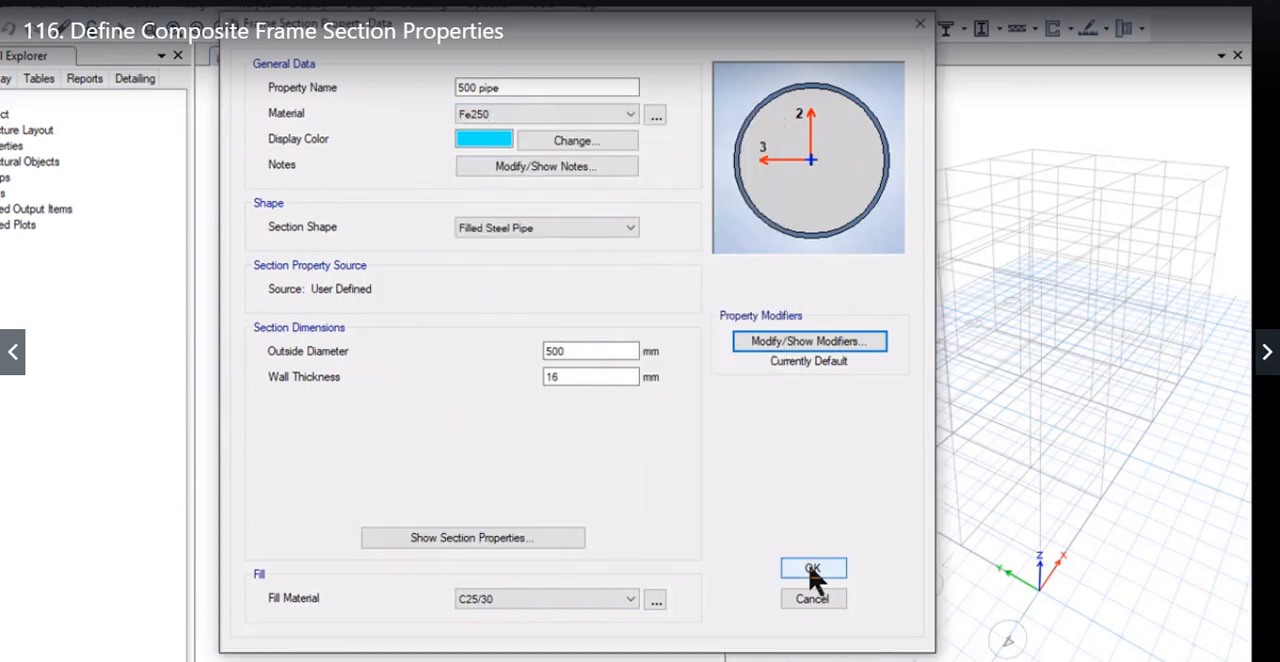
{"action": "left_click", "coordinate": [810, 568]}
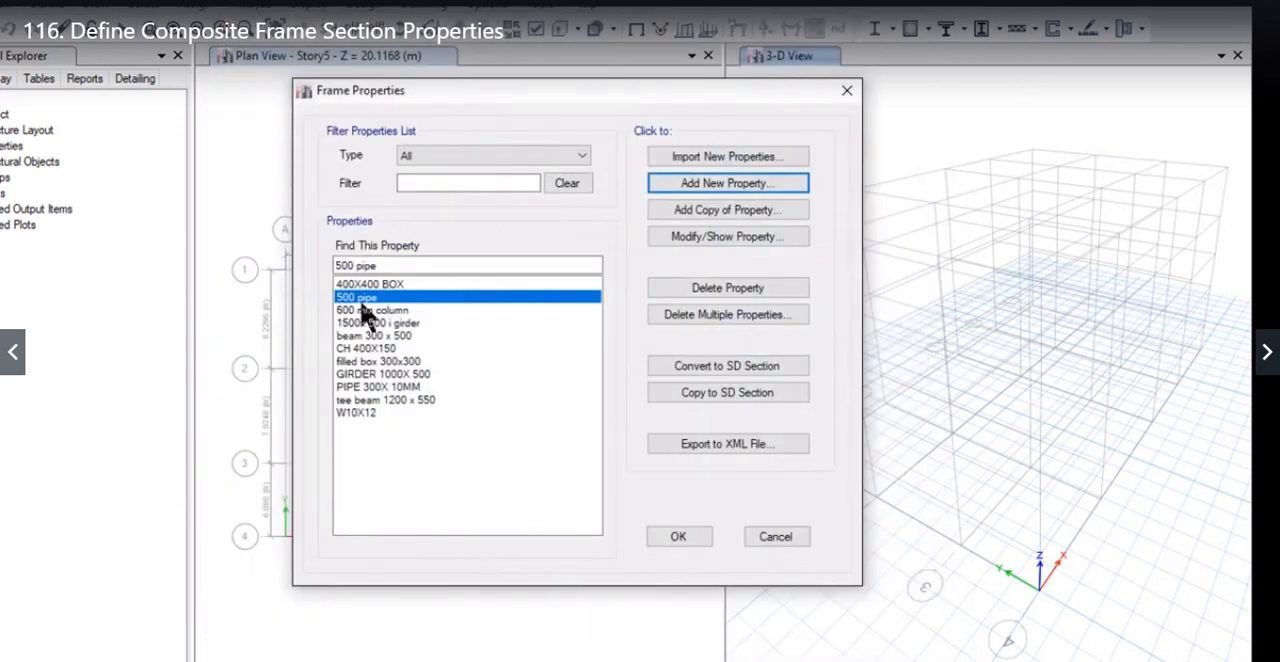
{"action": "left_click", "coordinate": [727, 184]}
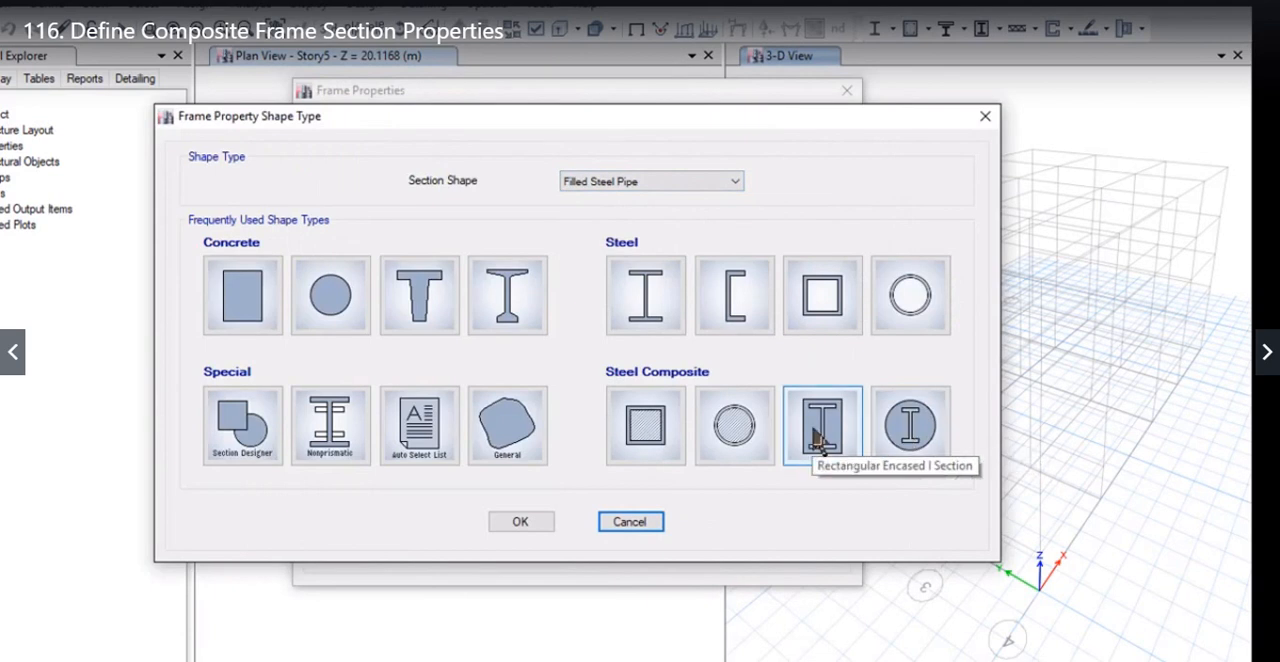
{"action": "left_click", "coordinate": [908, 430]}
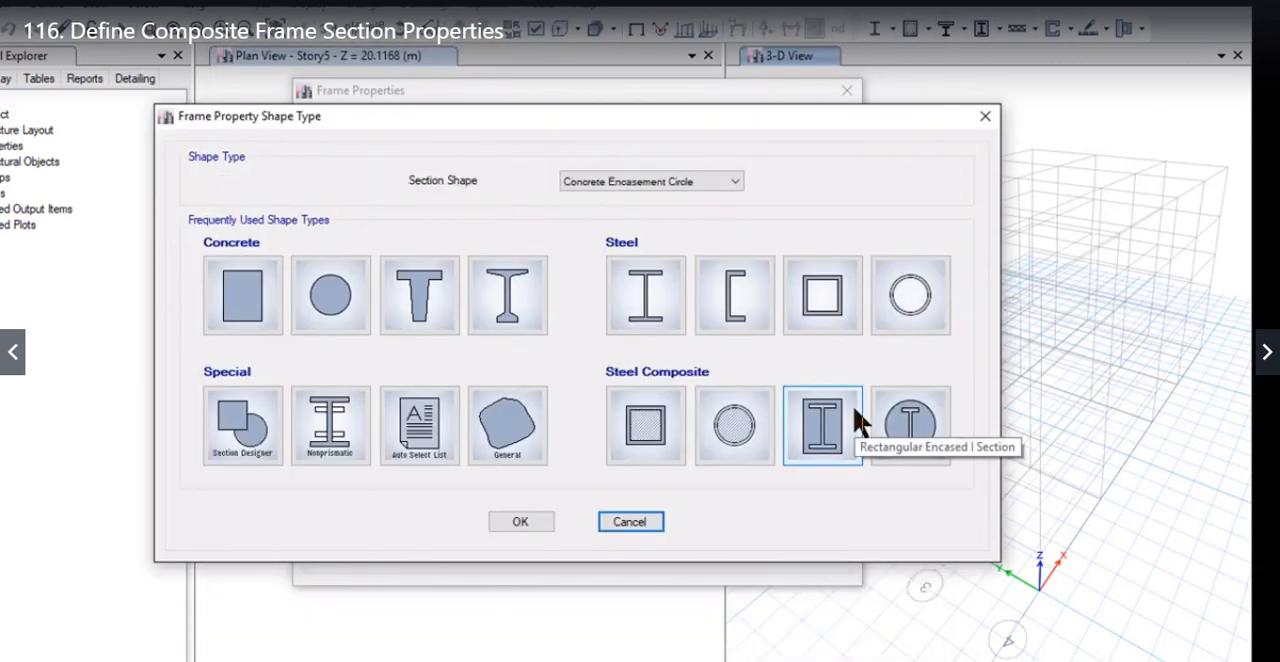
{"action": "left_click", "coordinate": [835, 428]}
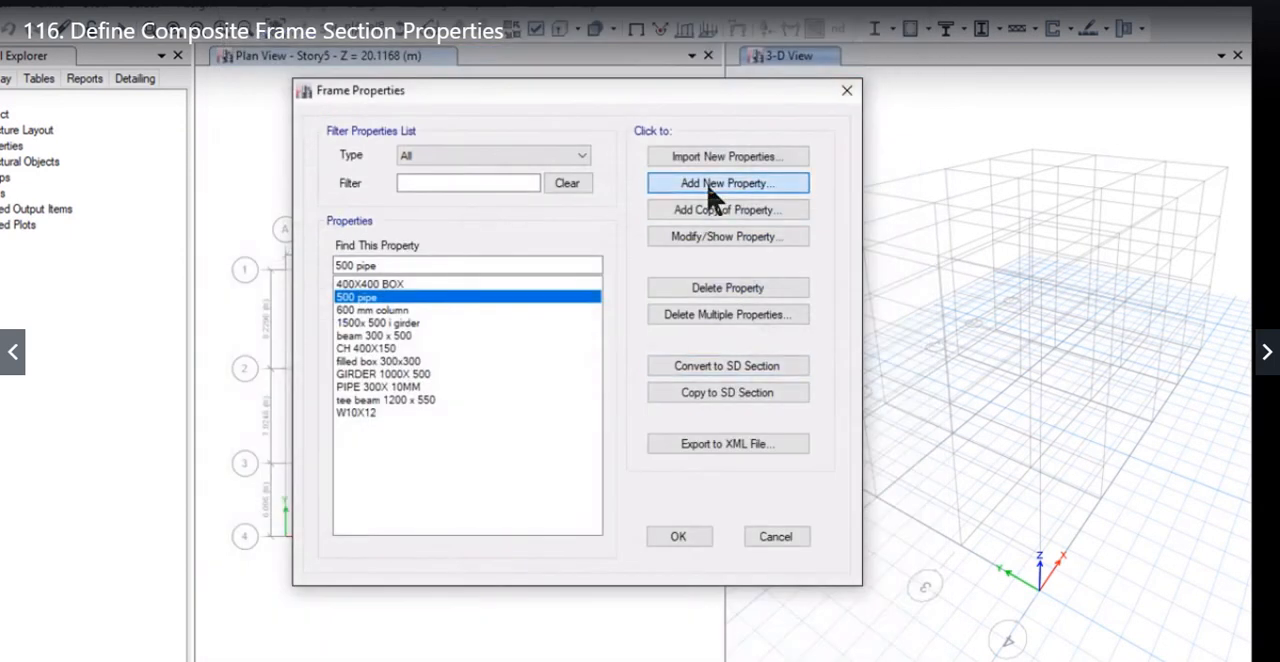
Step: Start a new rectangular concrete-encased I section with W10X12 as its embedded I-section
{"action": "left_click", "coordinate": [705, 186]}
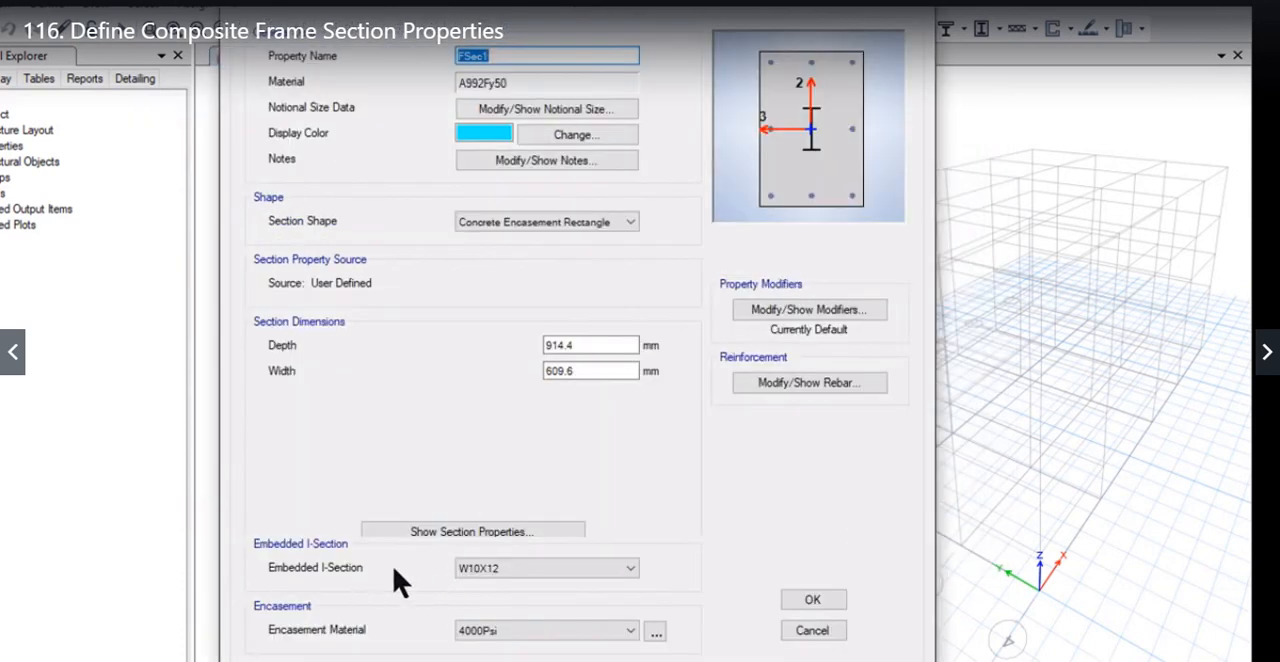
{"action": "left_click", "coordinate": [475, 564]}
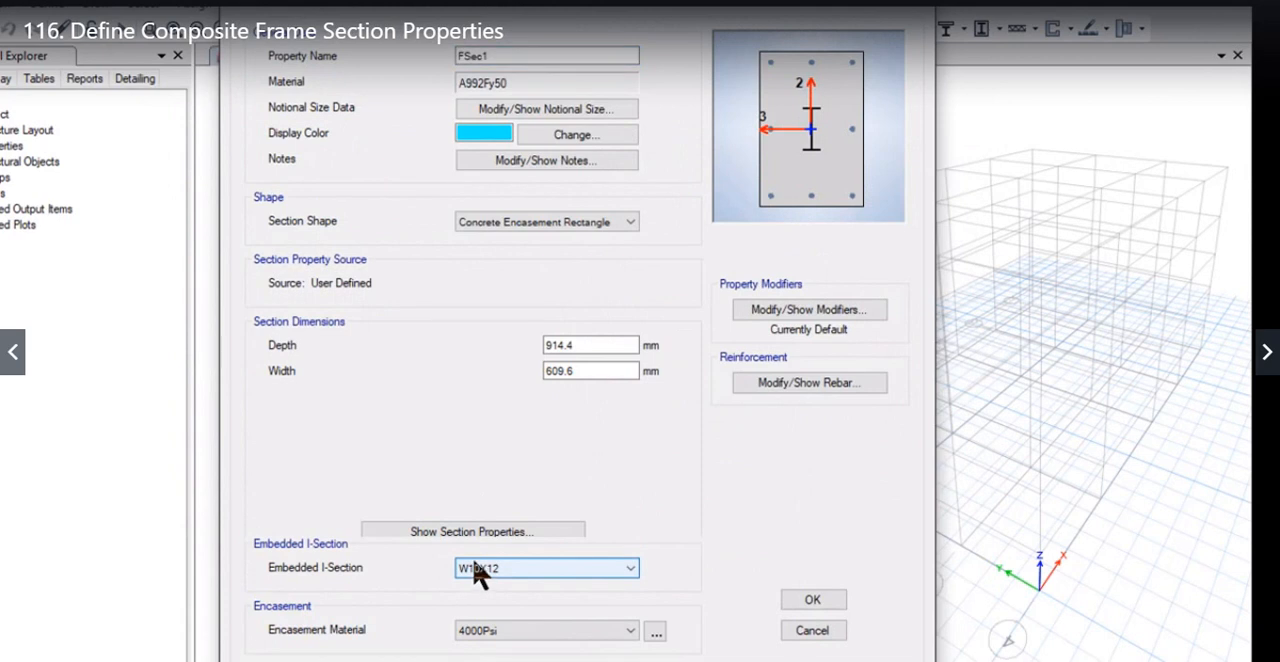
{"action": "left_click", "coordinate": [499, 570]}
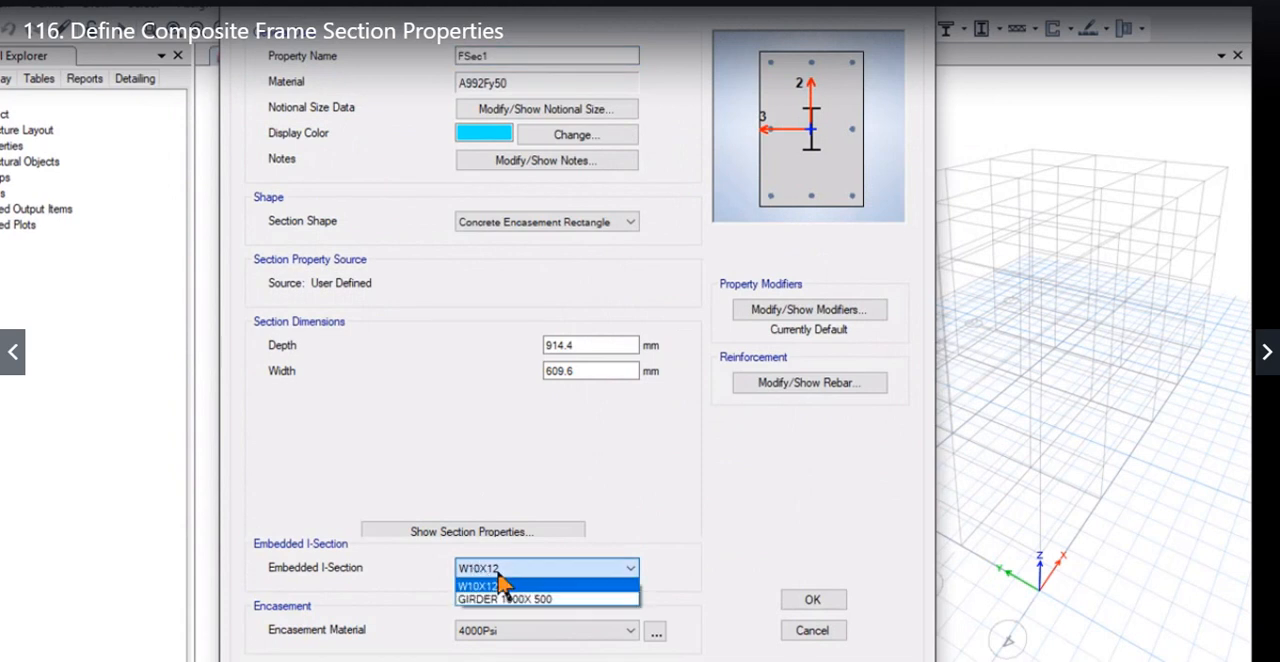
{"action": "left_click", "coordinate": [503, 585]}
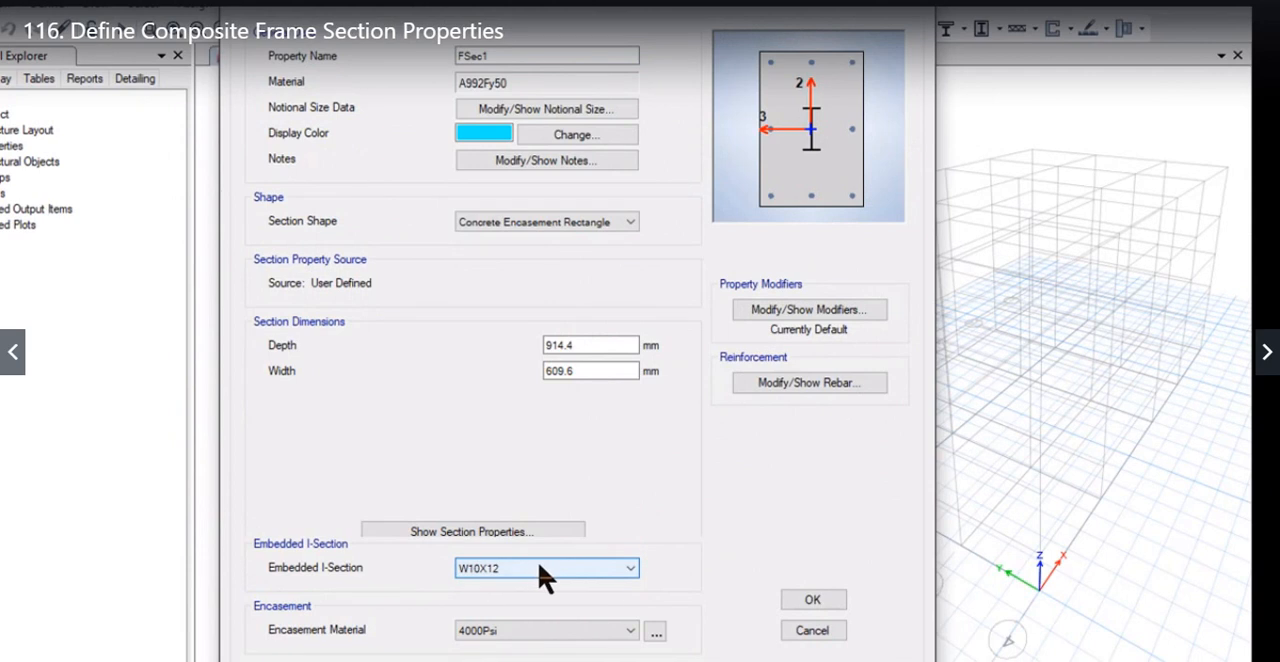
Step: Set the rectangular section's encasement material to C25/30, its depth to 500 mm and its width to 450 mm
{"action": "left_click", "coordinate": [505, 632]}
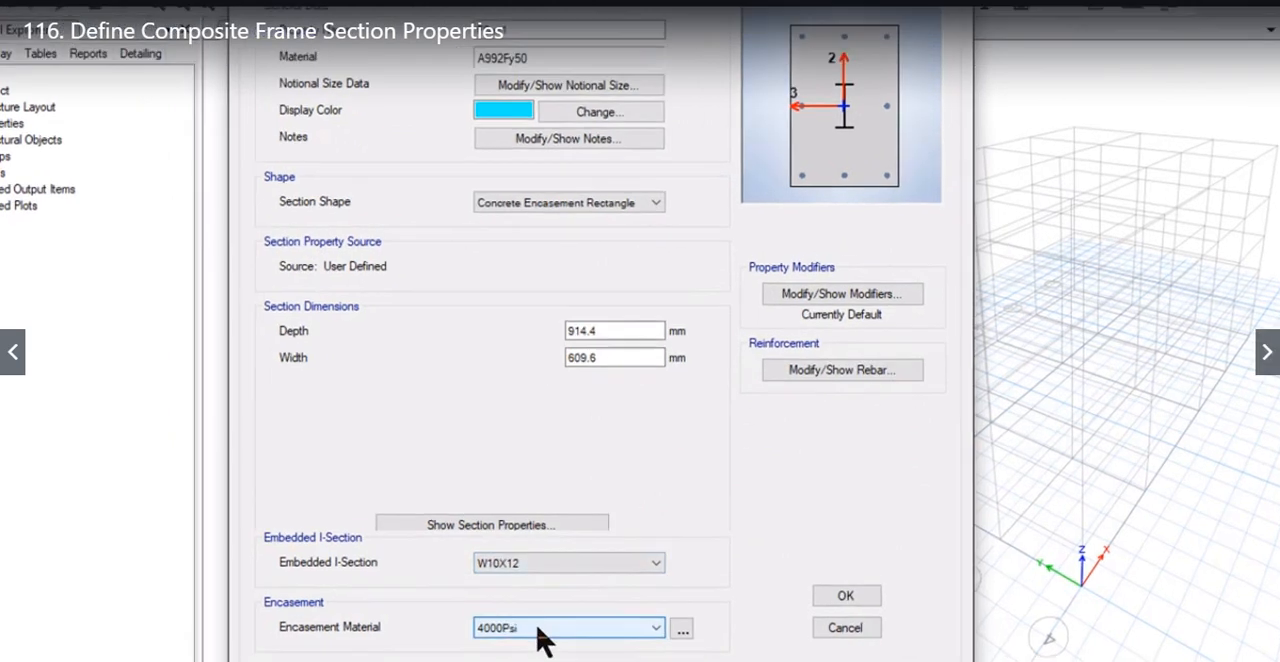
{"action": "left_click", "coordinate": [822, 600]}
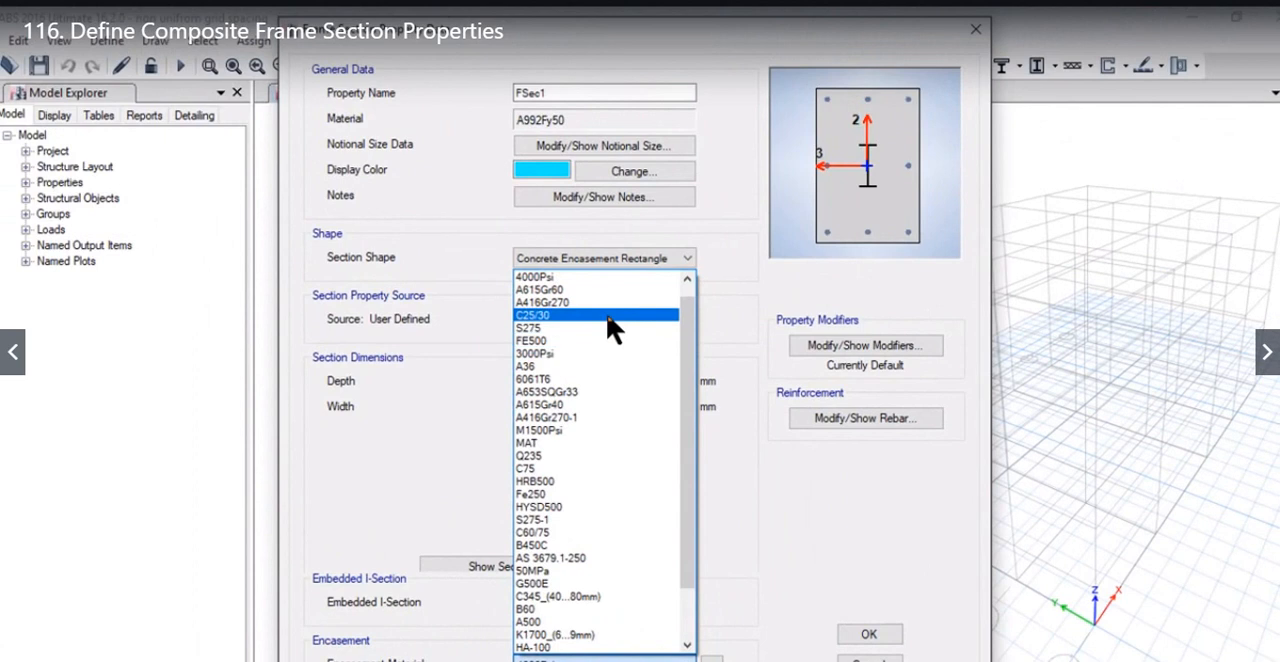
{"action": "left_click", "coordinate": [608, 316]}
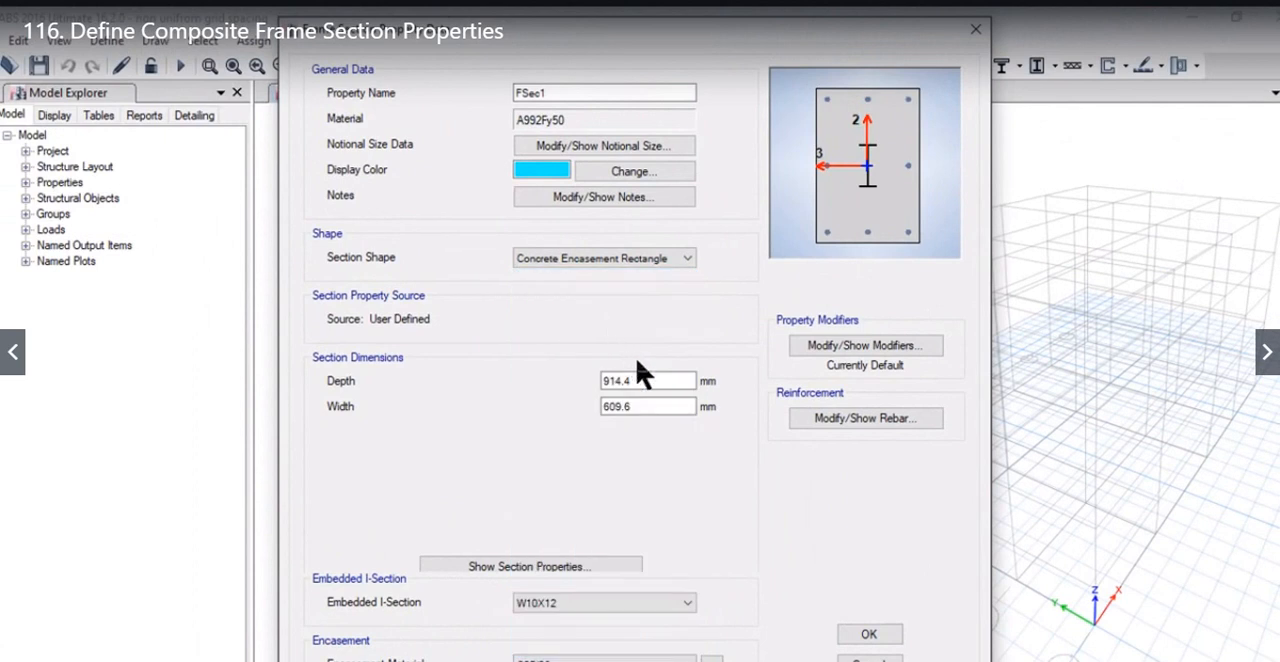
{"action": "double_click", "coordinate": [638, 380]}
{"action": "key", "text": "Tab"}
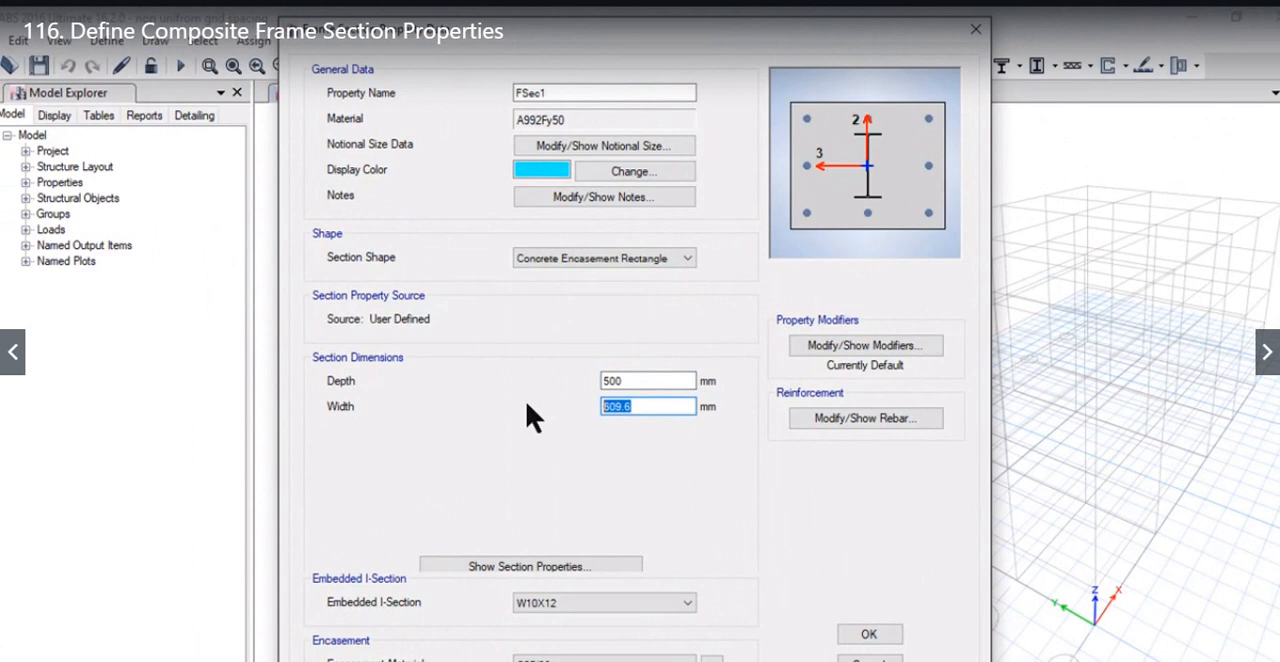
Step: Set the section's longitudinal and confinement bar materials to B450C, using the rectangular reinforcement configuration
{"action": "left_click", "coordinate": [860, 418]}
{"action": "left_click_drag", "start_coordinate": [690, 78], "coordinate": [285, 70]}
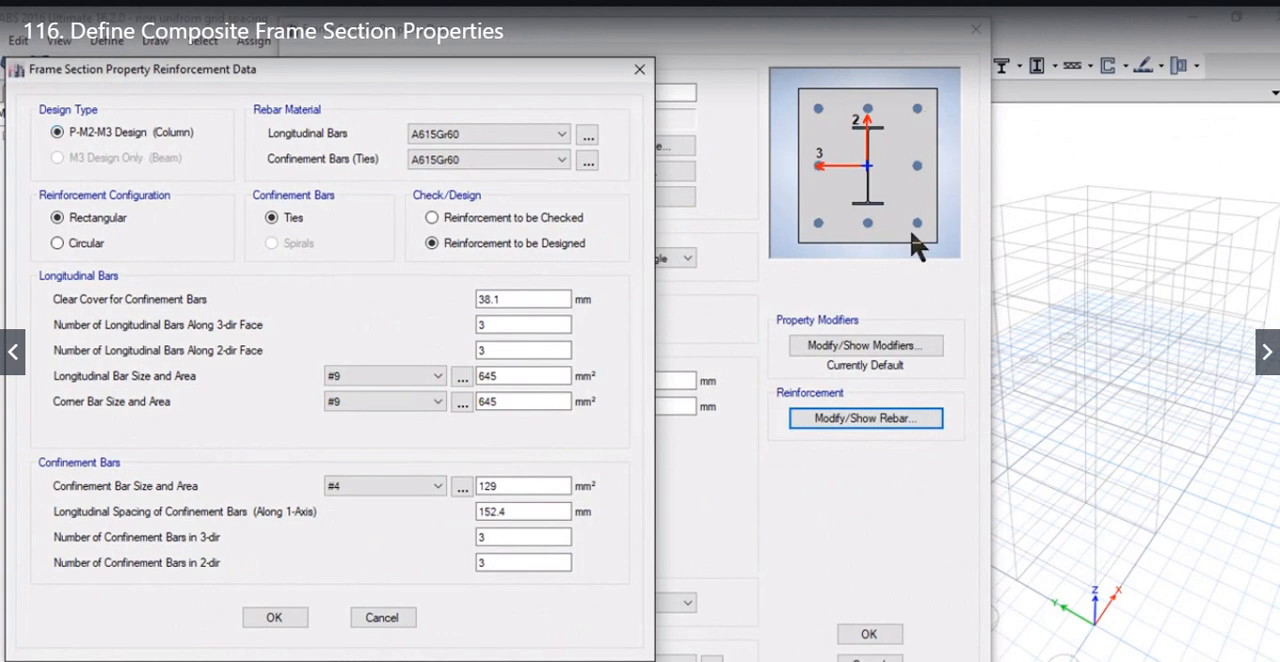
{"action": "left_click", "coordinate": [488, 133]}
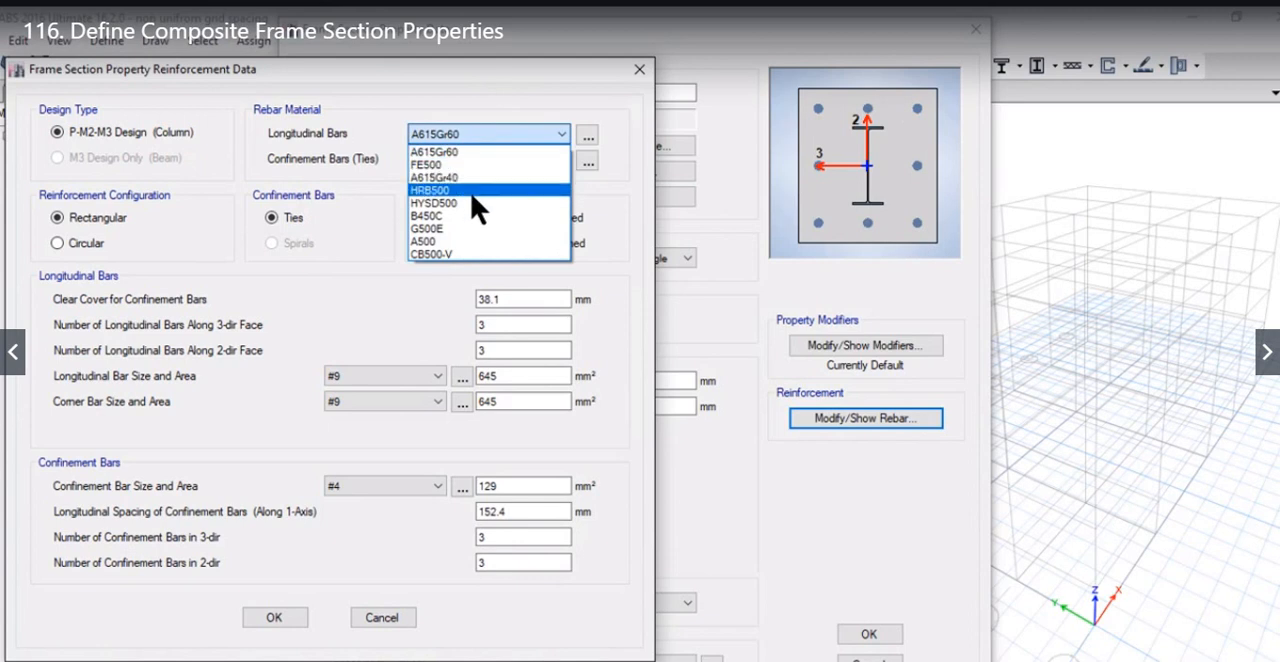
{"action": "left_click", "coordinate": [478, 215]}
{"action": "left_click", "coordinate": [480, 162]}
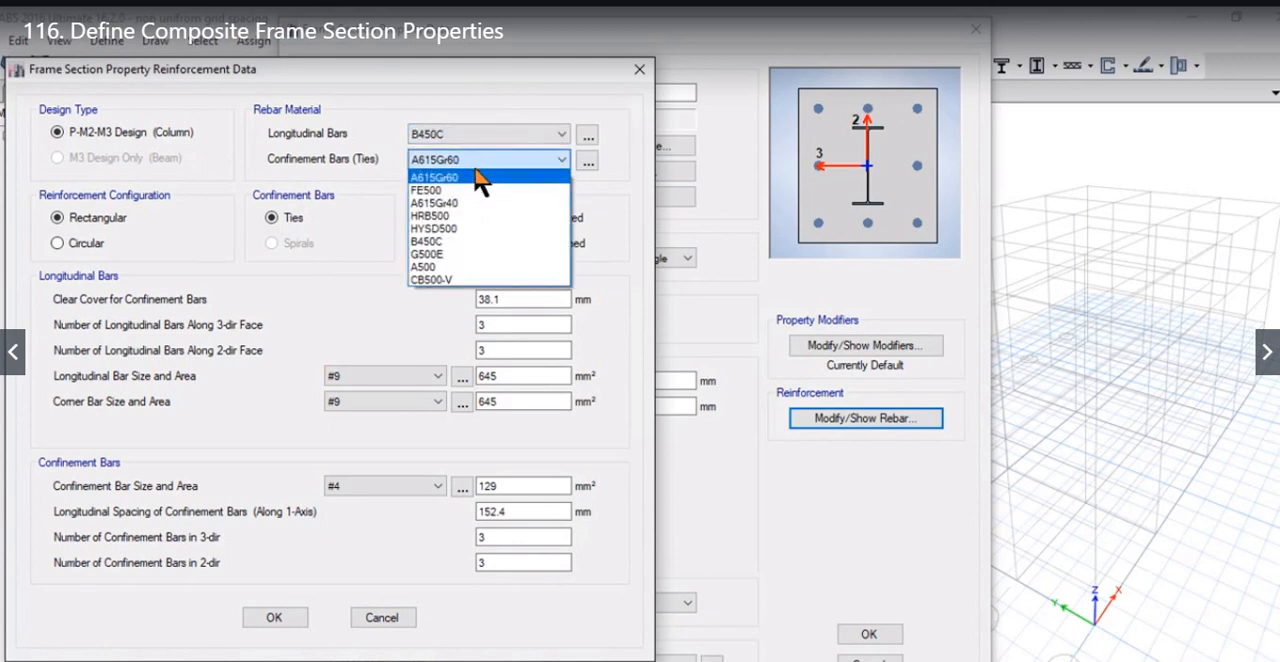
{"action": "left_click", "coordinate": [474, 242]}
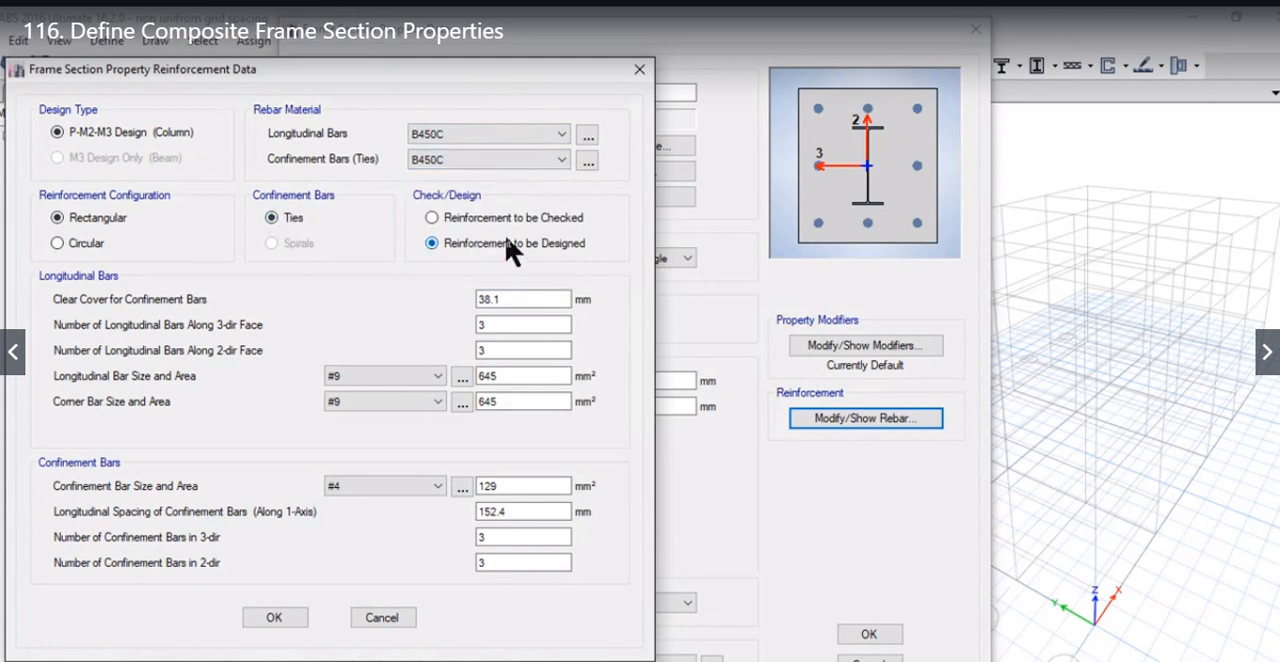
{"action": "left_click", "coordinate": [75, 243]}
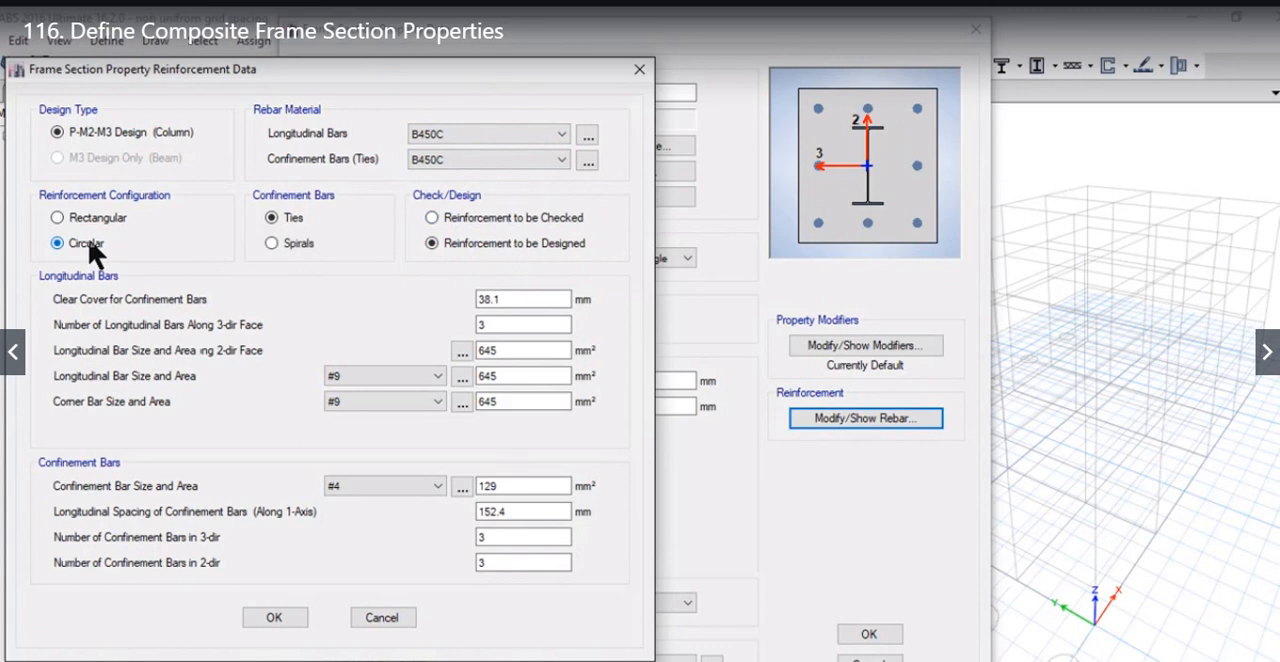
{"action": "left_click", "coordinate": [97, 222]}
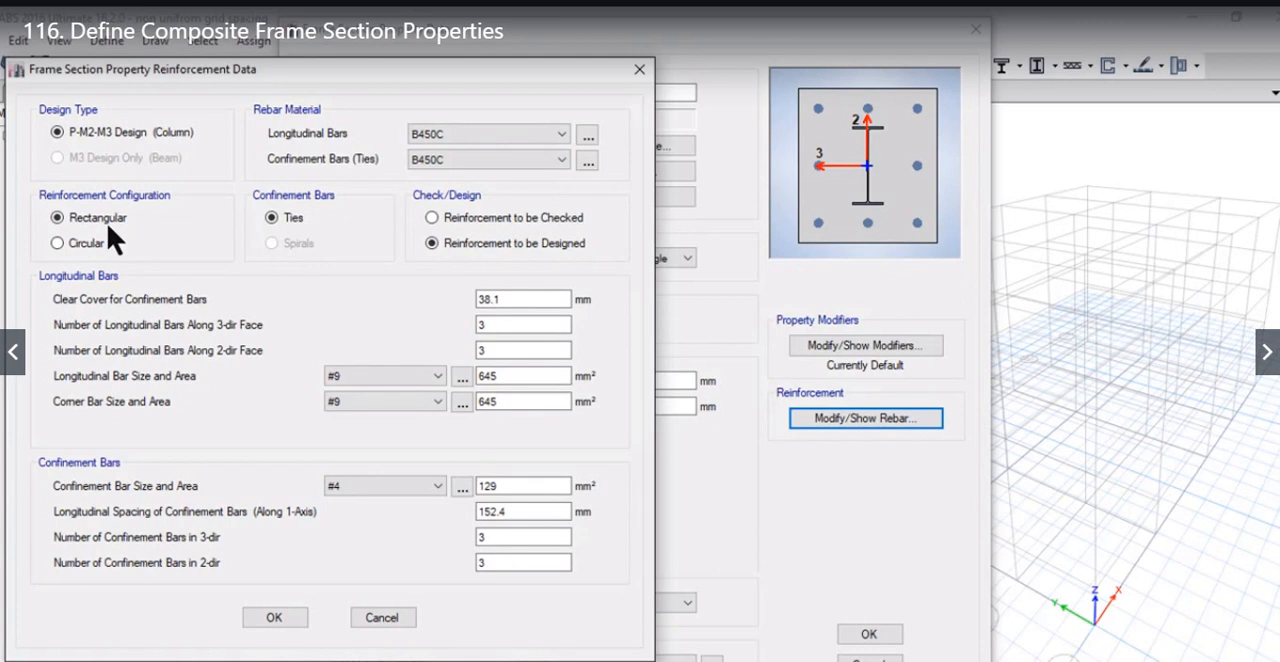
Step: Set the clear cover to 50 mm, with 5 longitudinal bars along the 3-dir face and 4 along the 2-dir face
{"action": "left_click_drag", "start_coordinate": [538, 300], "coordinate": [394, 264]}
{"action": "type", "text": "50"}
{"action": "key", "text": "Tab"}
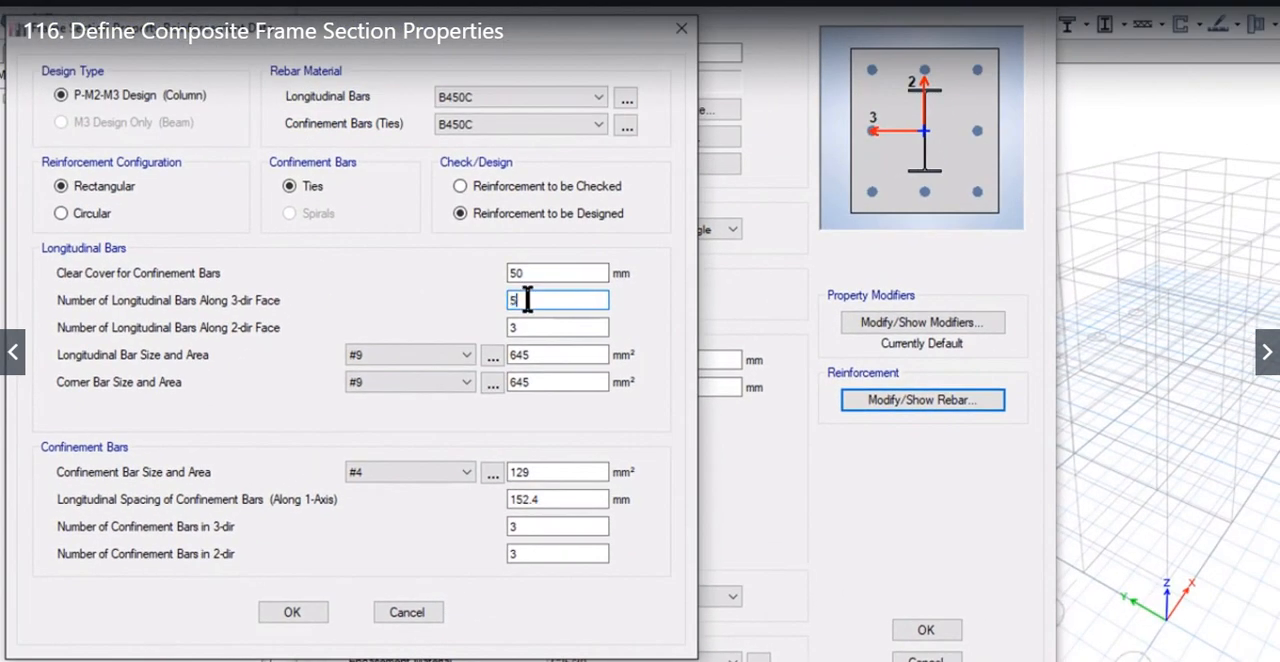
{"action": "type", "text": "5"}
{"action": "left_click", "coordinate": [537, 328]}
{"action": "left_click_drag", "start_coordinate": [537, 329], "coordinate": [443, 323]}
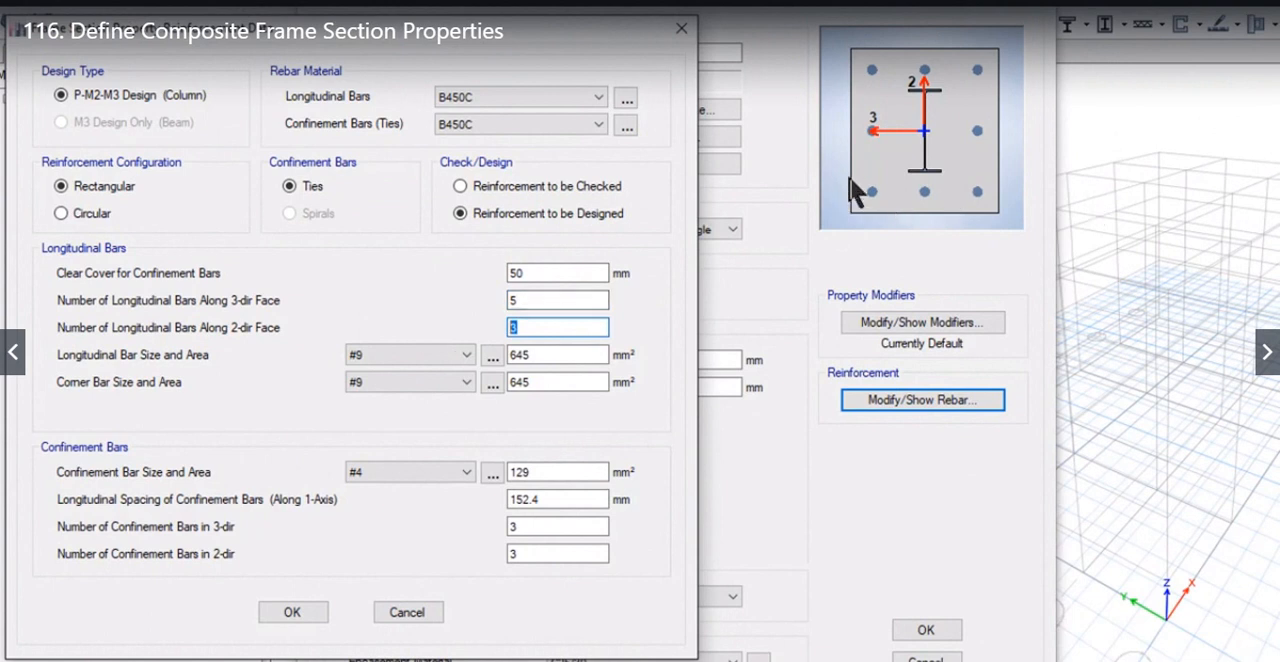
{"action": "type", "text": "4"}
{"action": "left_click", "coordinate": [546, 300]}
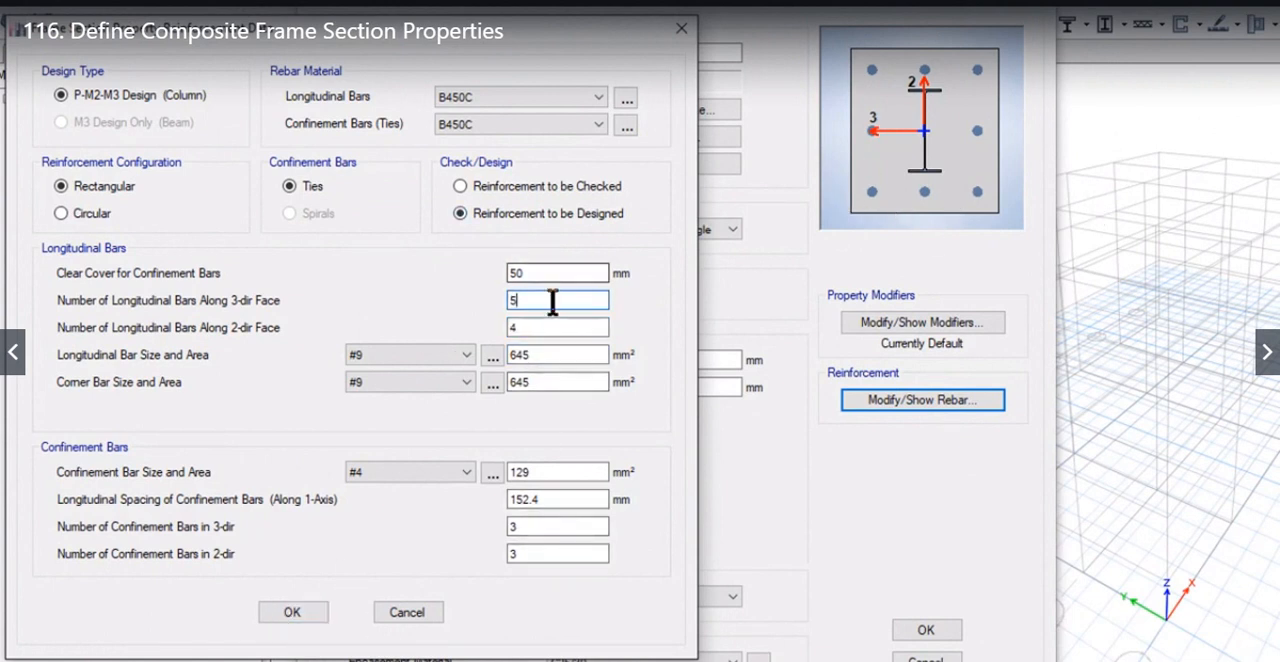
{"action": "key", "text": "Return"}
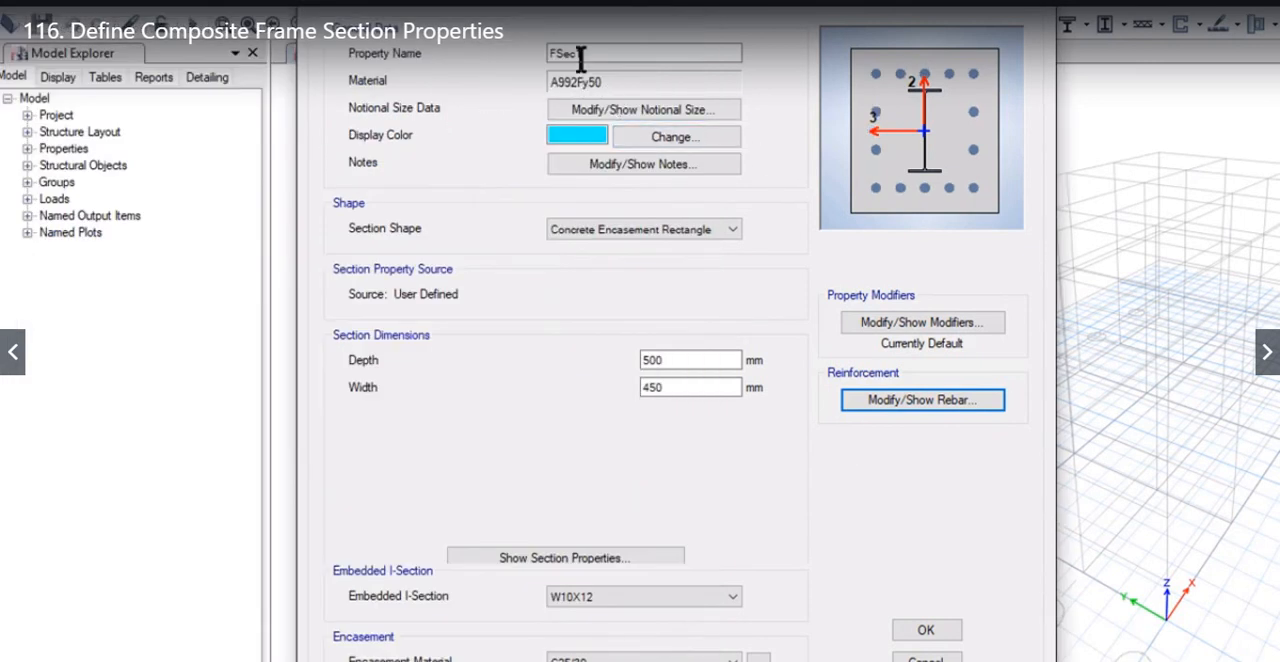
Step: Name the section encased rec sec 500x450, and save it after reviewing its stiffness modifiers and reinforcement data
{"action": "left_click_drag", "start_coordinate": [583, 54], "coordinate": [509, 48]}
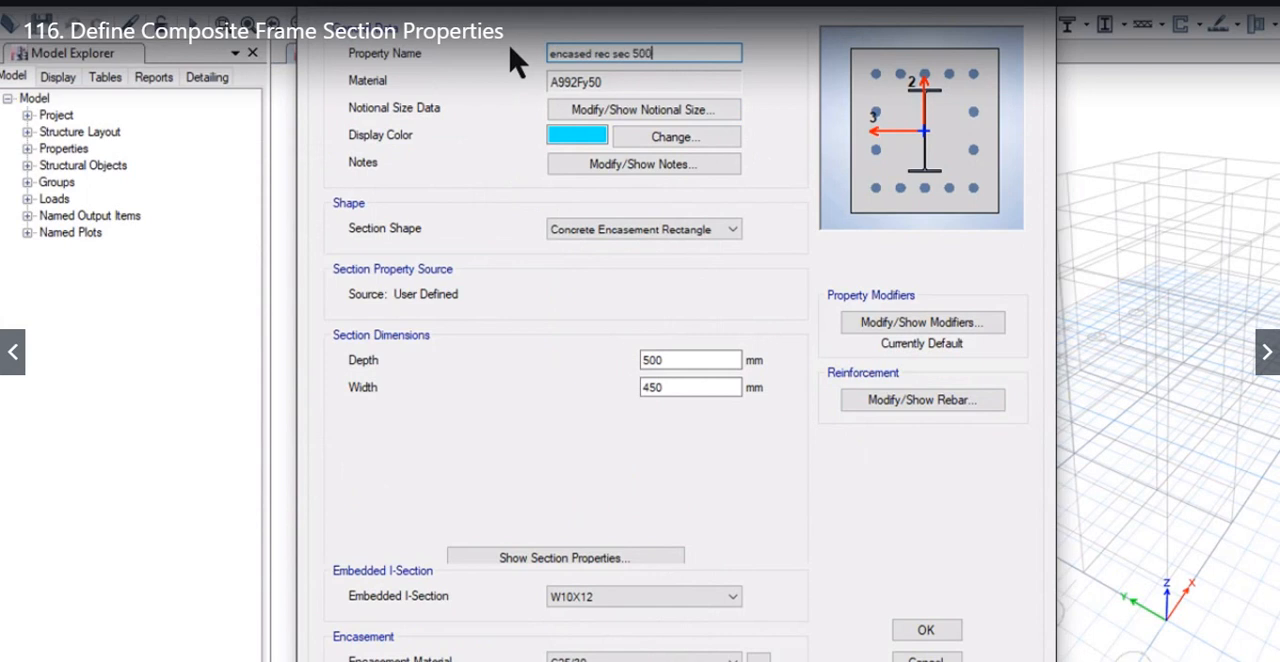
{"action": "type", "text": "encased rec sec 500x450"}
{"action": "left_click", "coordinate": [850, 322]}
{"action": "left_click", "coordinate": [745, 528]}
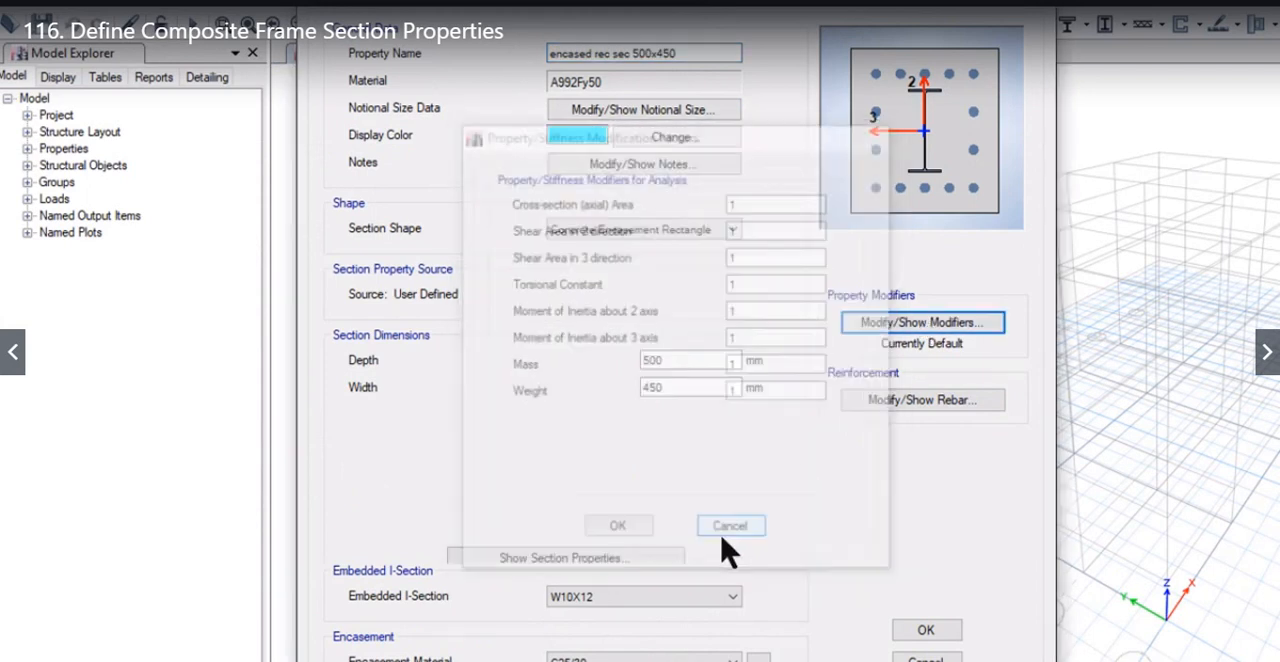
{"action": "left_click", "coordinate": [881, 405]}
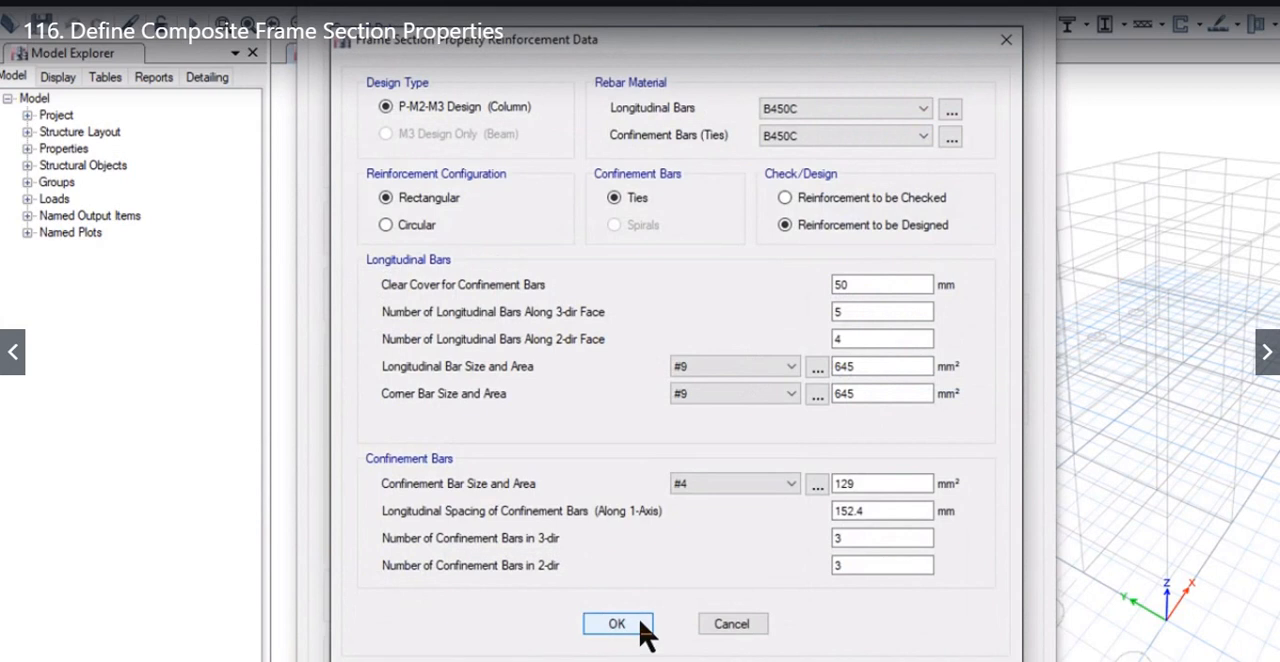
{"action": "left_click", "coordinate": [609, 628]}
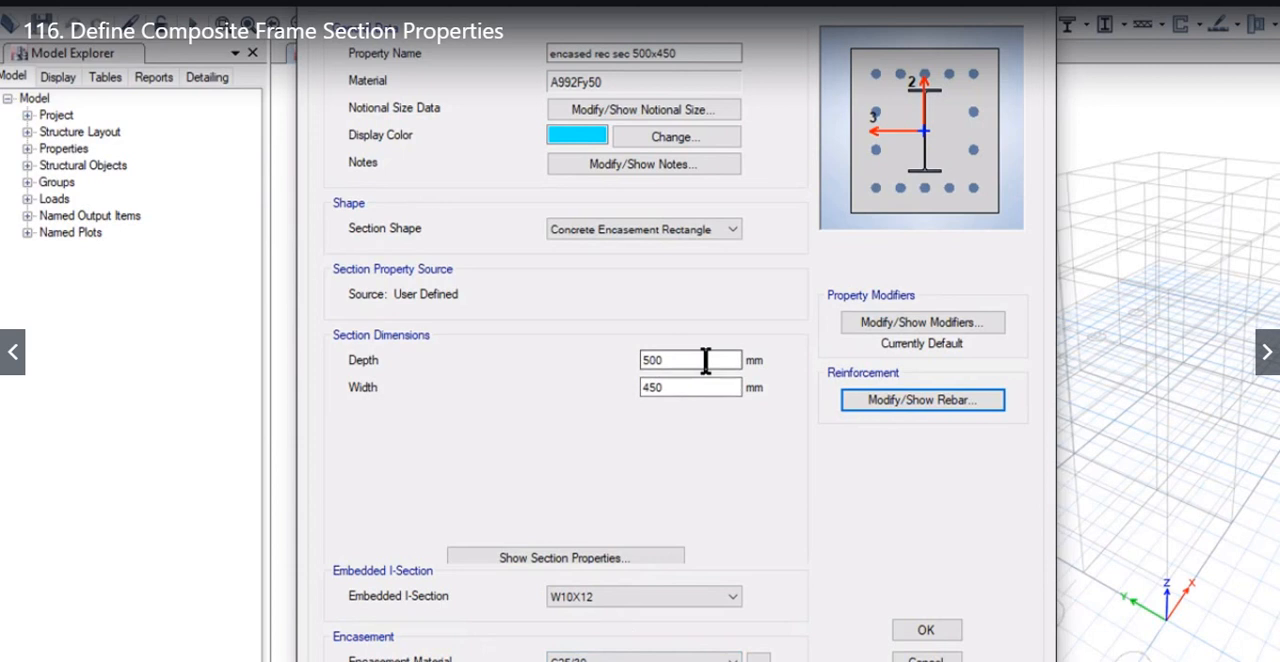
{"action": "left_click", "coordinate": [909, 634]}
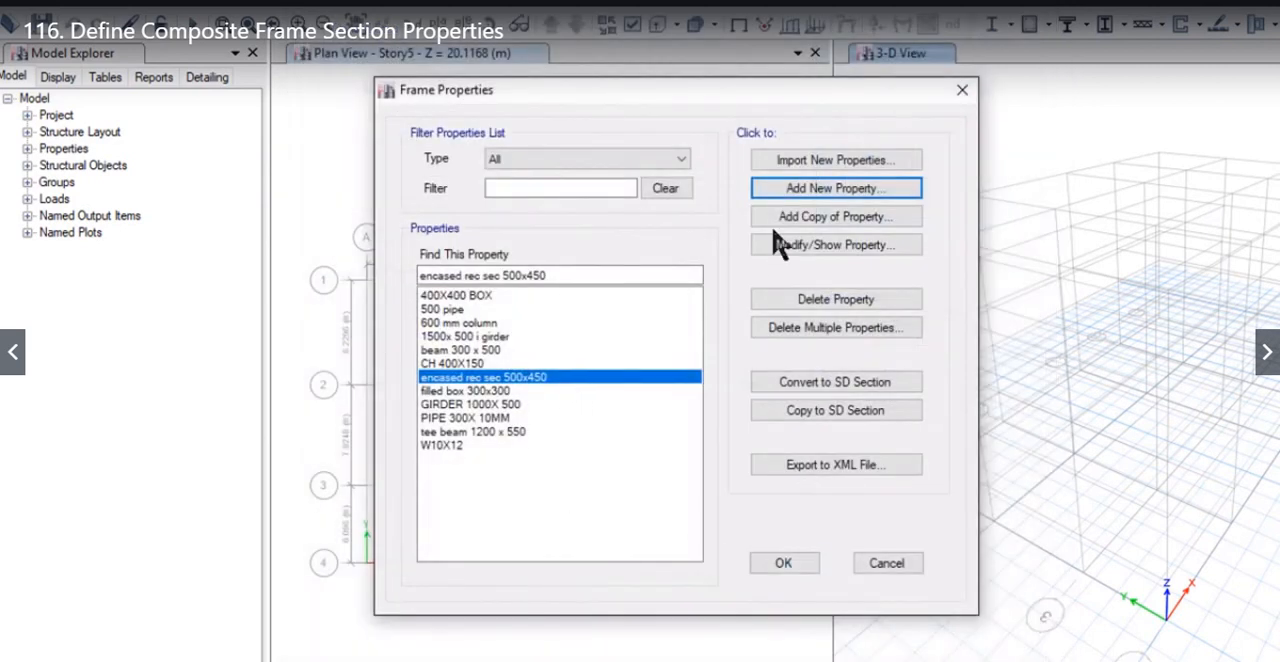
Step: Start a new circular concrete-encased I section with a diameter of 500 mm
{"action": "left_click", "coordinate": [800, 188]}
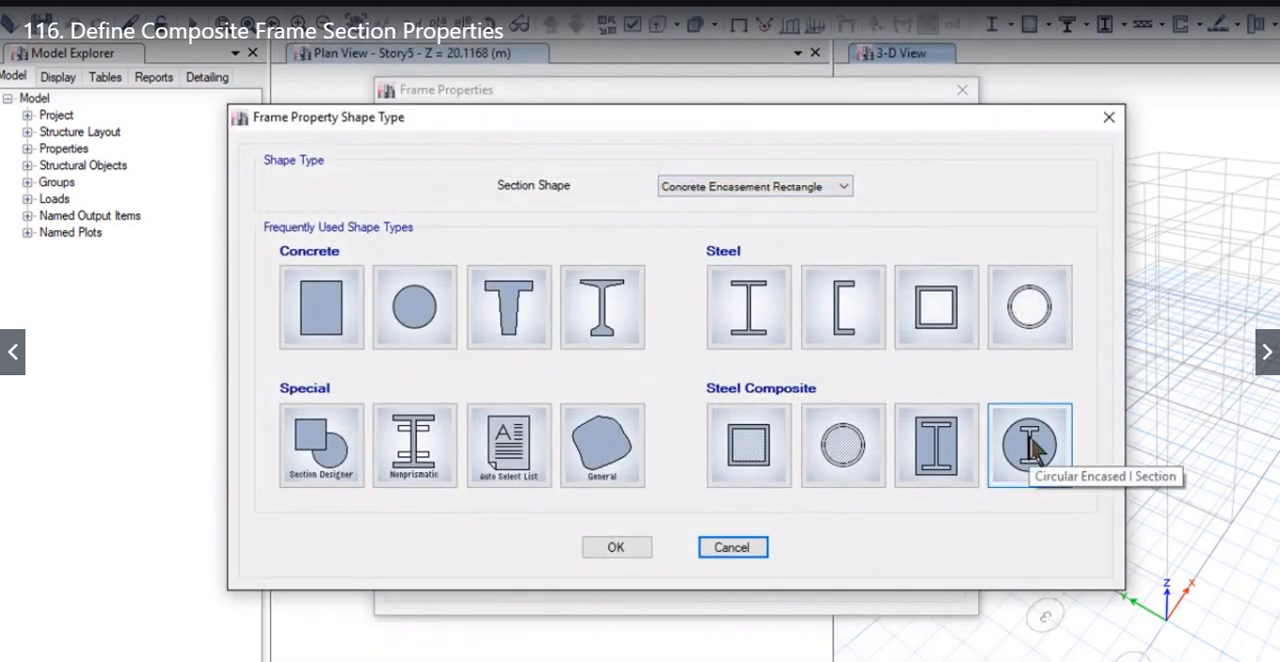
{"action": "key", "text": "Escape"}
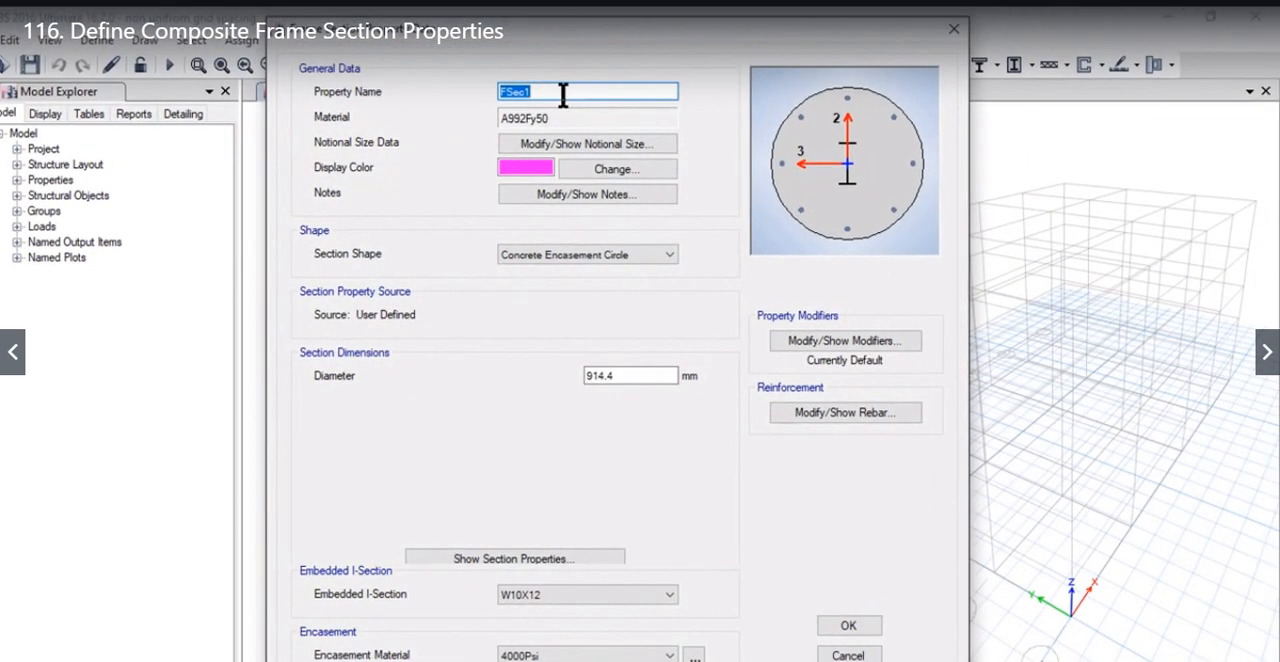
{"action": "double_click", "coordinate": [643, 375]}
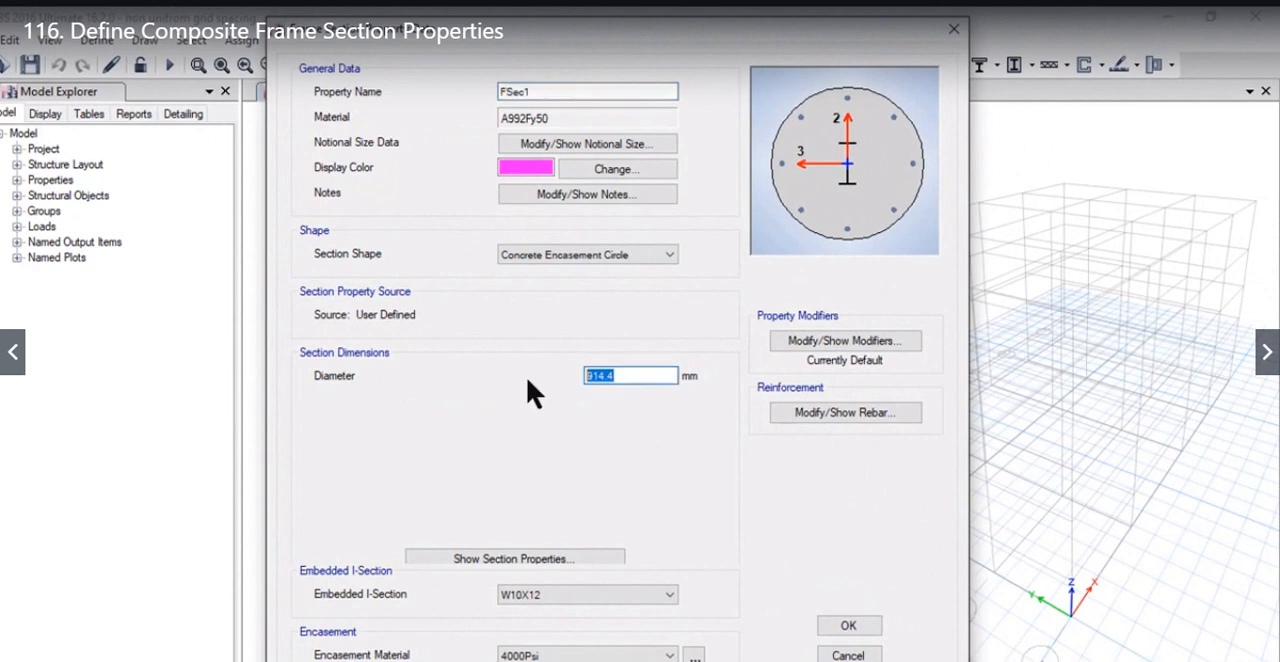
{"action": "type", "text": "500"}
Step: Use GIRDER 1000X 500 as the circular section's embedded I-section
{"action": "left_click", "coordinate": [631, 594]}
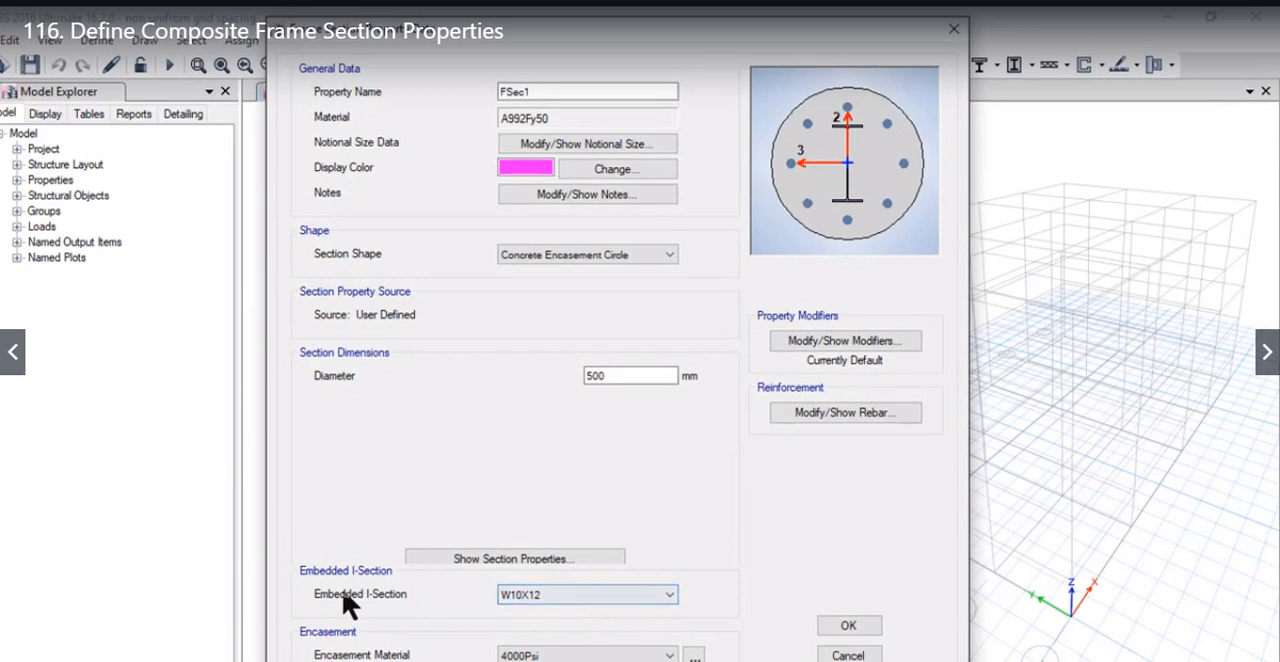
{"action": "left_click", "coordinate": [583, 597]}
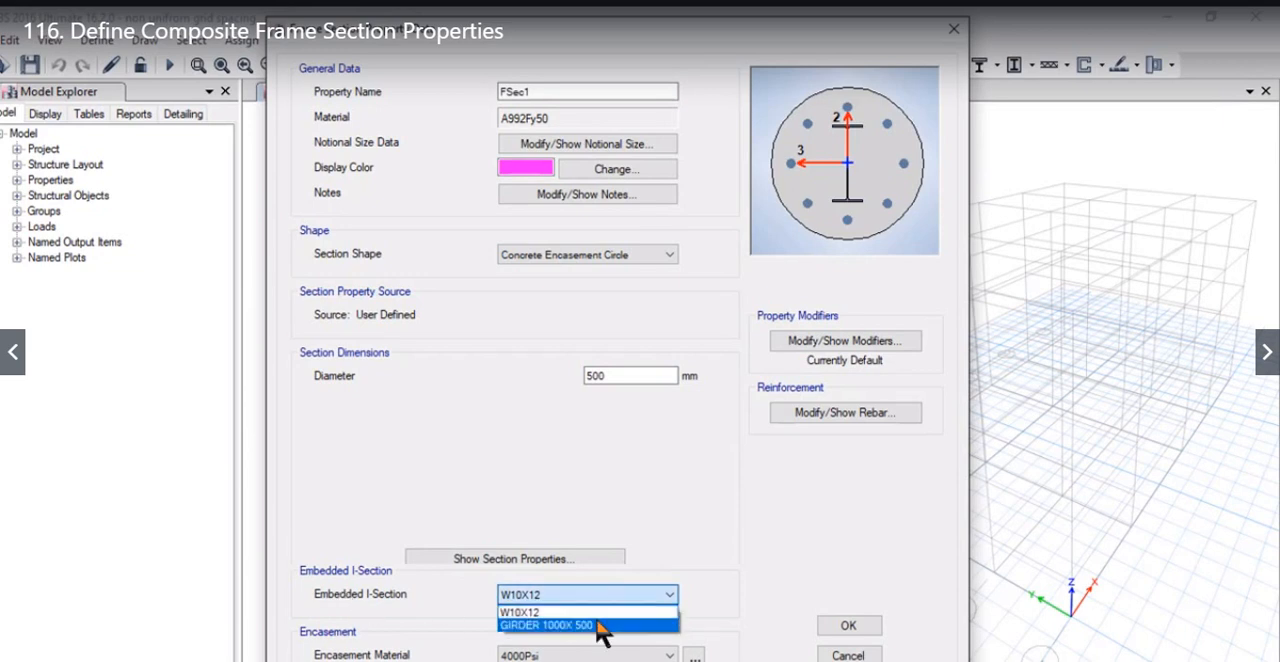
{"action": "left_click", "coordinate": [604, 622]}
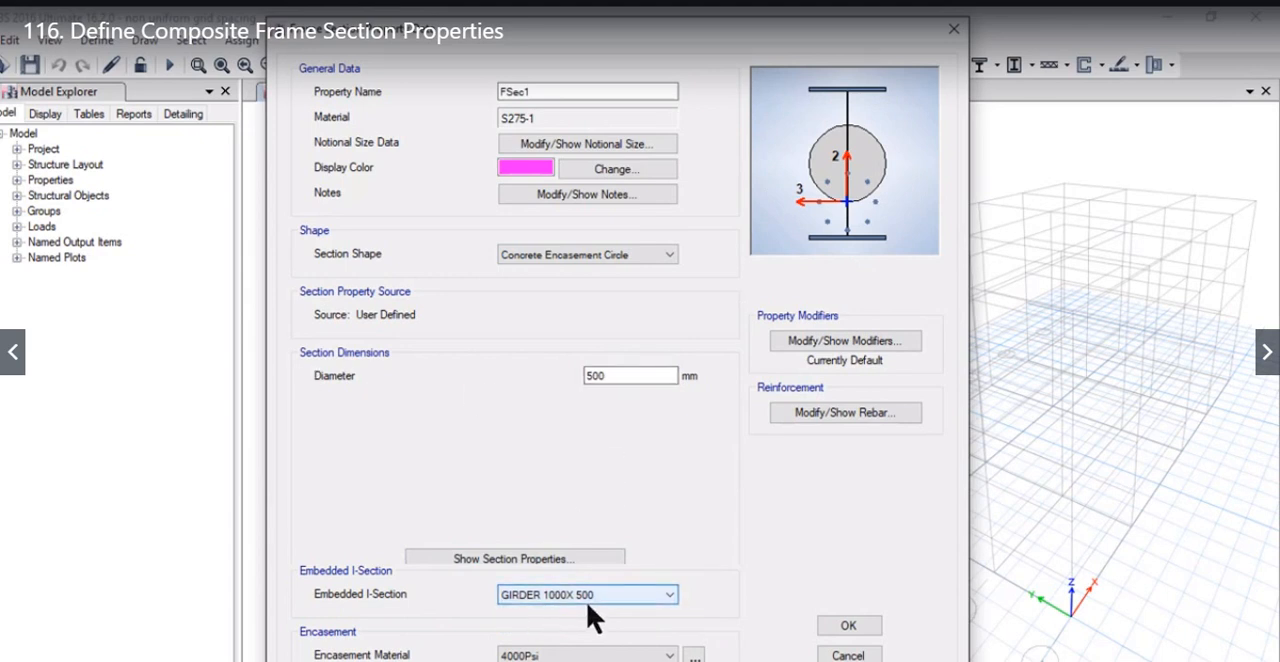
Step: Set the circular section's diameter to 1500 mm
{"action": "double_click", "coordinate": [634, 375]}
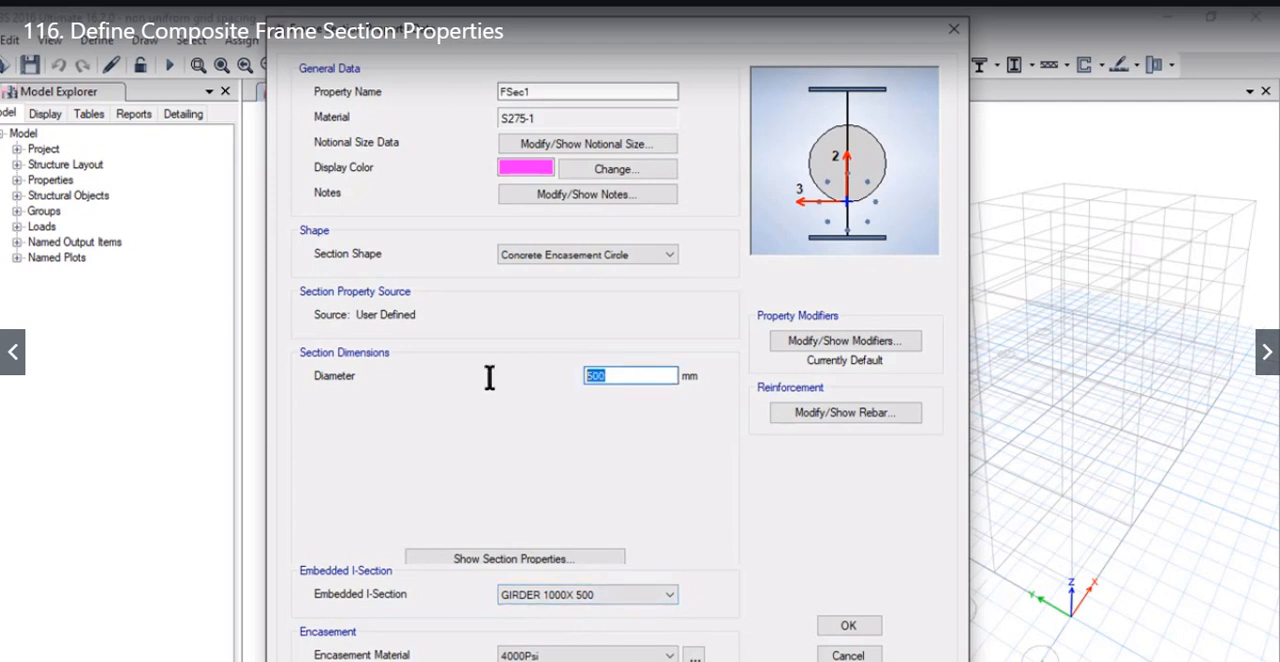
{"action": "type", "text": "1200"}
{"action": "key", "text": "BackSpace"}
{"action": "key", "text": "BackSpace"}
{"action": "key", "text": "BackSpace"}
{"action": "key", "text": "BackSpace"}
{"action": "type", "text": "1500"}
{"action": "left_click", "coordinate": [489, 375]}
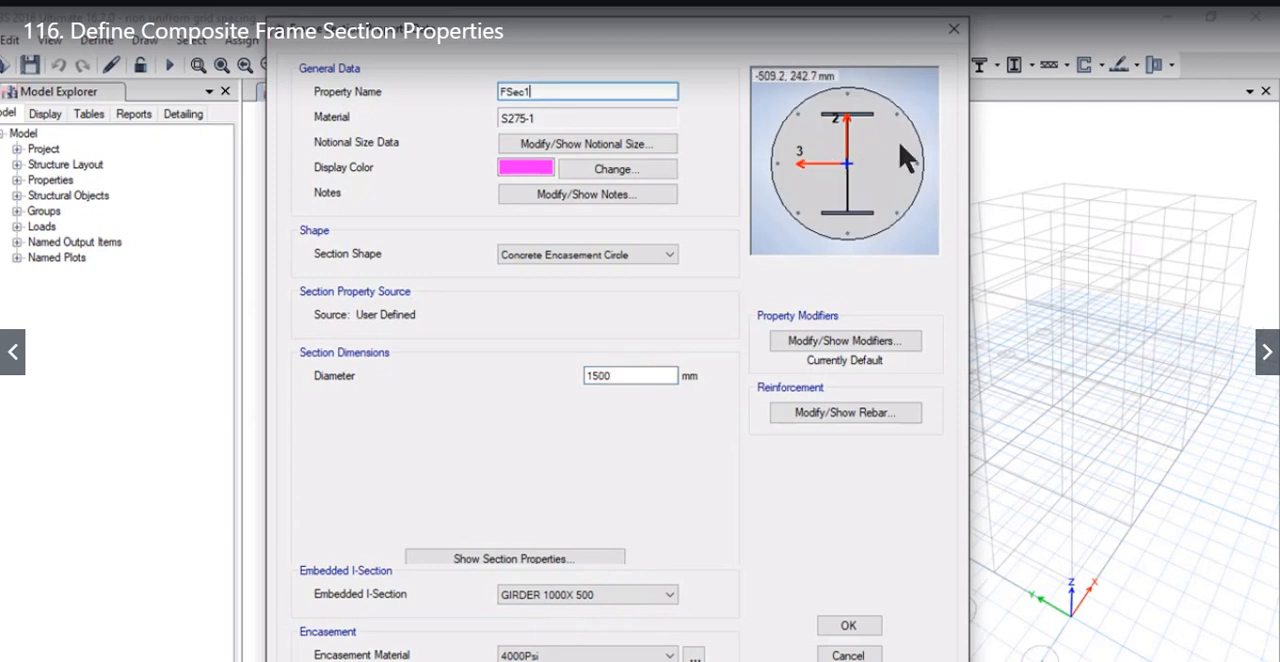
Step: Name the circular section 1500 circ encased column and set its encasement material to C25/30
{"action": "left_click_drag", "start_coordinate": [554, 101], "coordinate": [380, 90]}
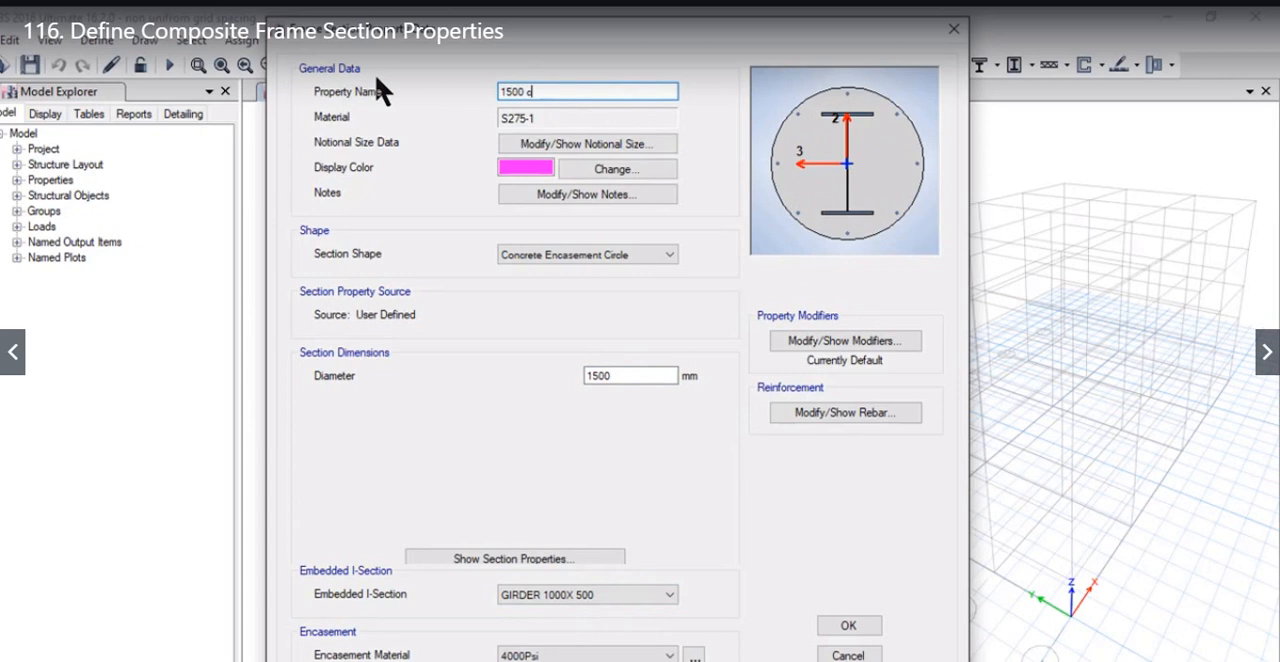
{"action": "type", "text": "1500 circ encased column"}
{"action": "left_click", "coordinate": [642, 376]}
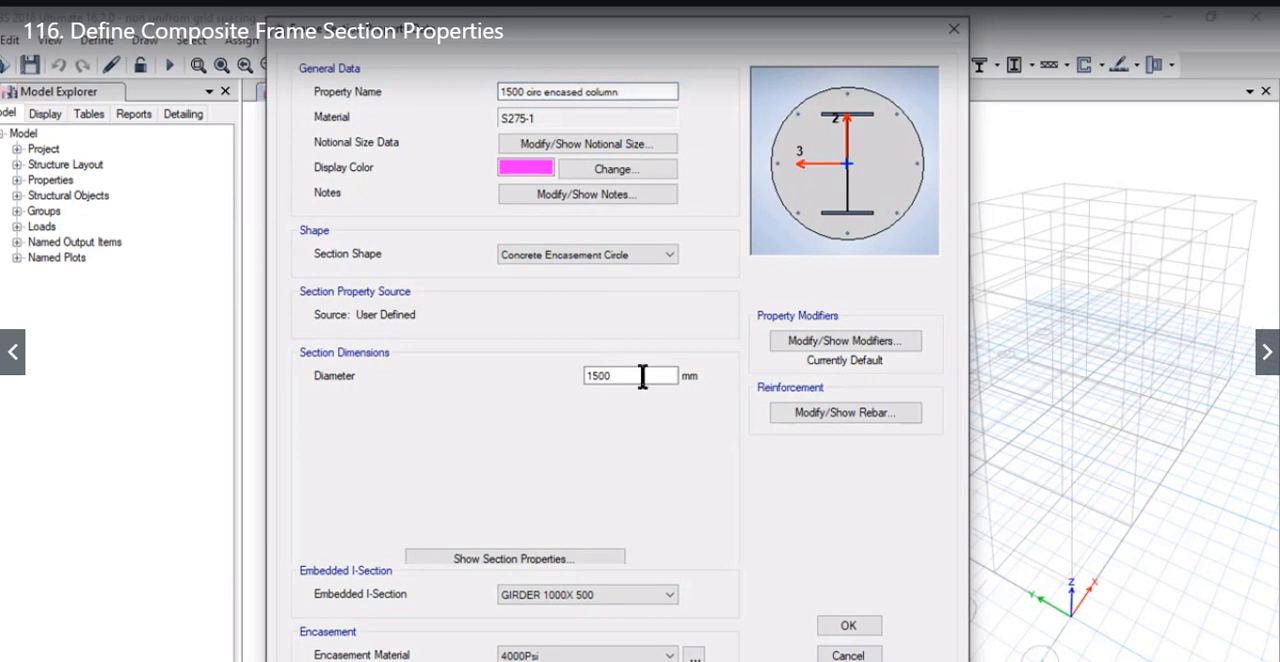
{"action": "left_click", "coordinate": [585, 656]}
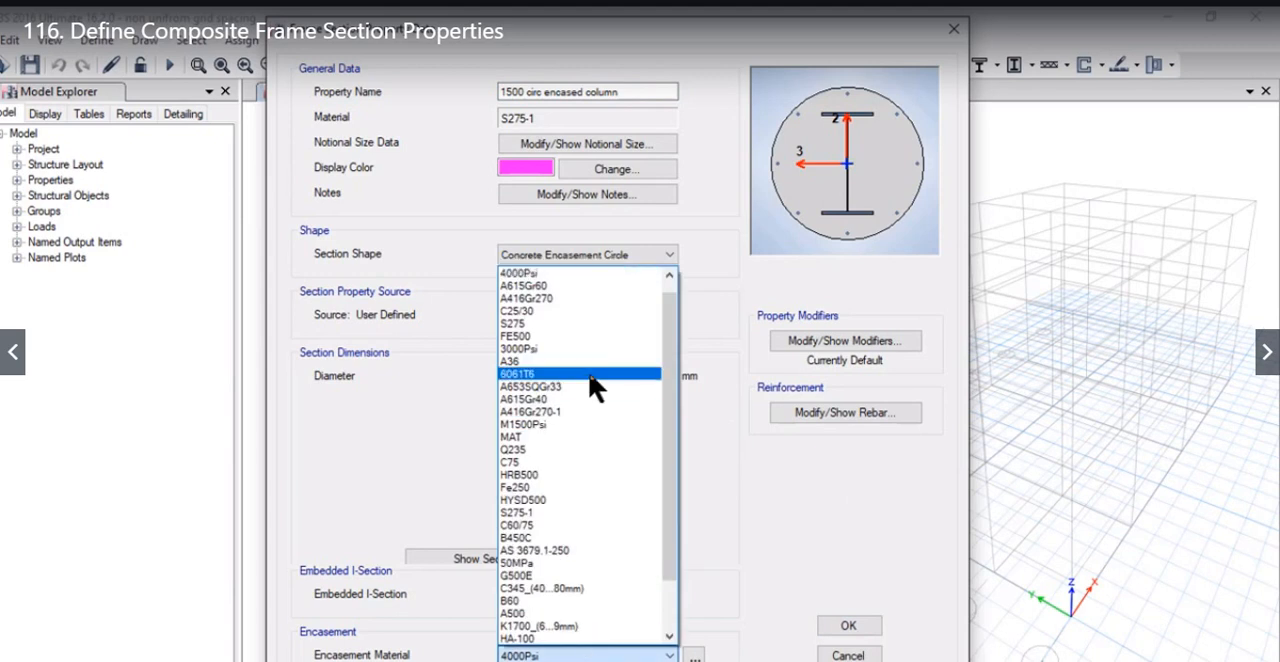
{"action": "left_click", "coordinate": [581, 311]}
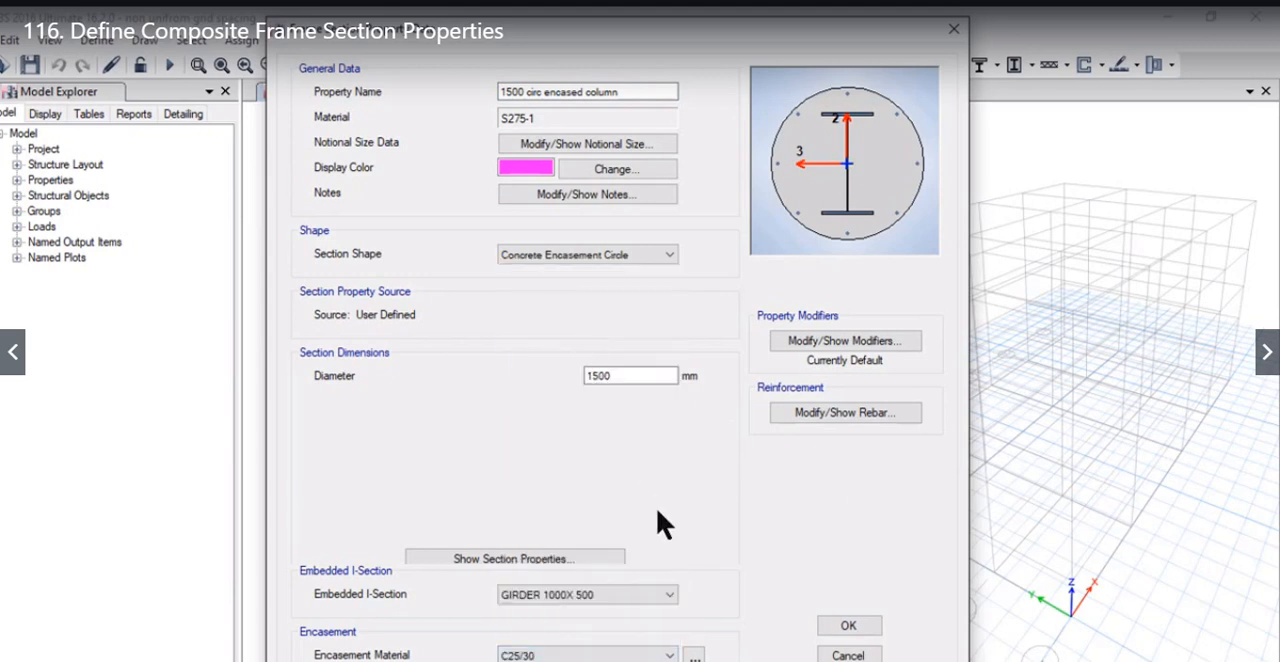
{"action": "left_click", "coordinate": [814, 413]}
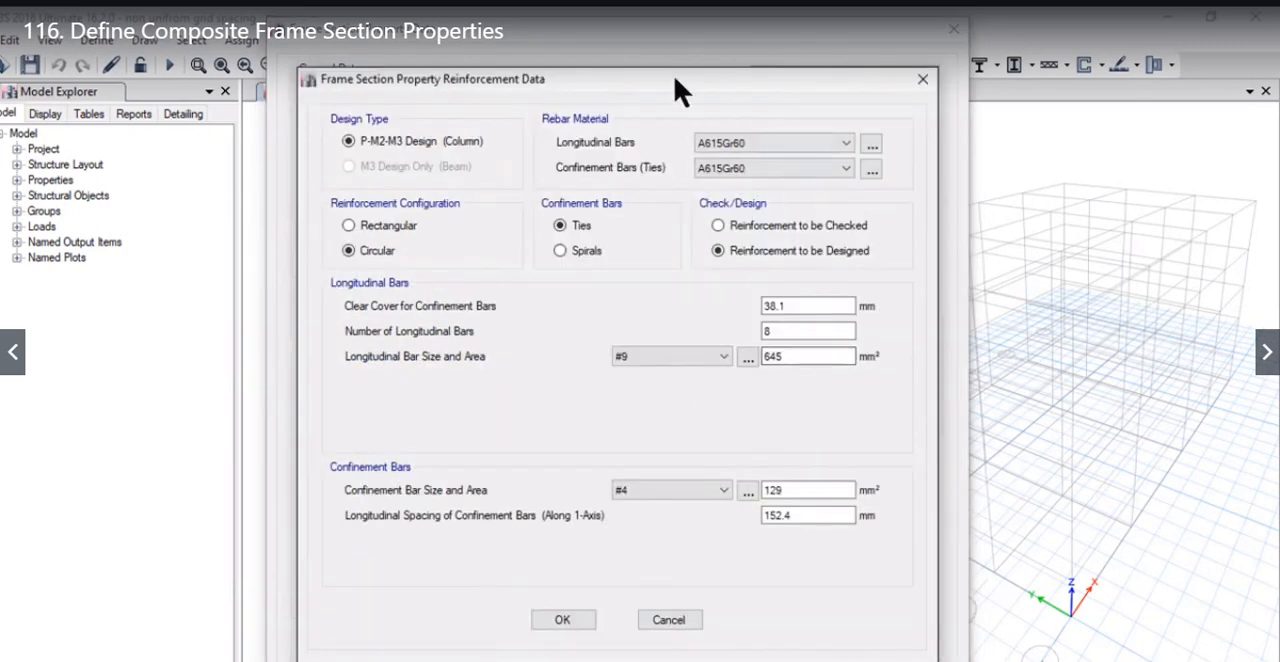
{"action": "left_click_drag", "start_coordinate": [674, 79], "coordinate": [279, 79]}
{"action": "left_click", "coordinate": [388, 146]}
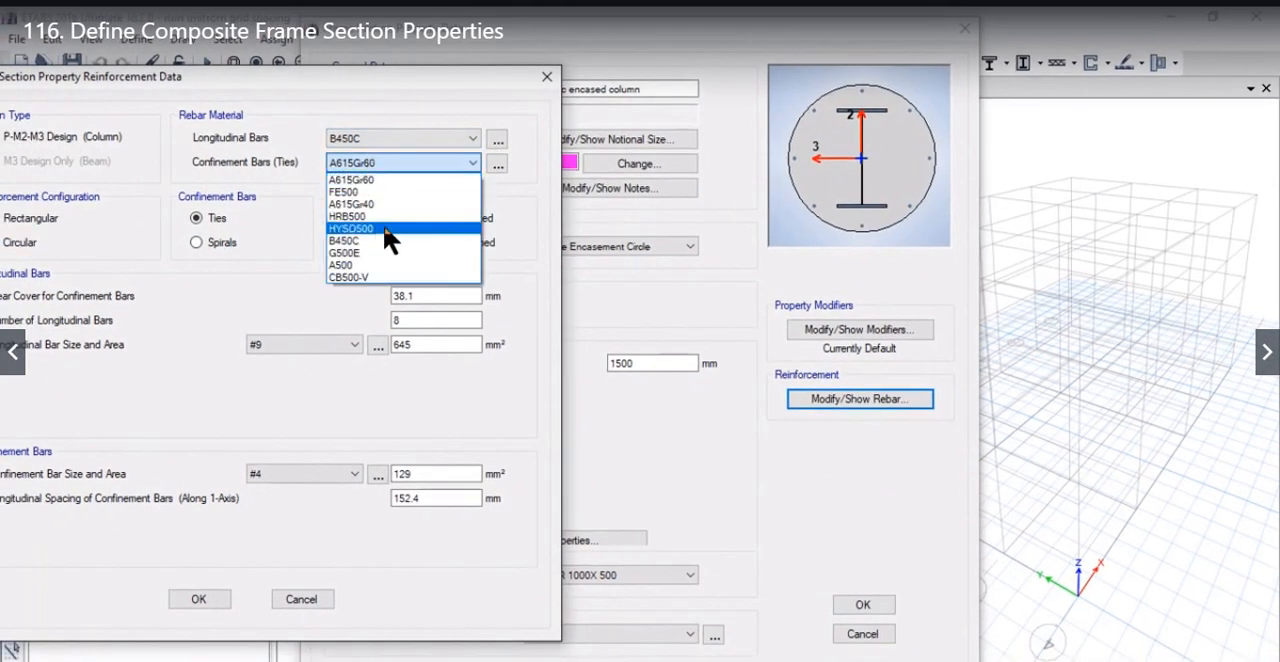
{"action": "left_click", "coordinate": [430, 242]}
{"action": "left_click_drag", "start_coordinate": [318, 66], "coordinate": [511, 96]}
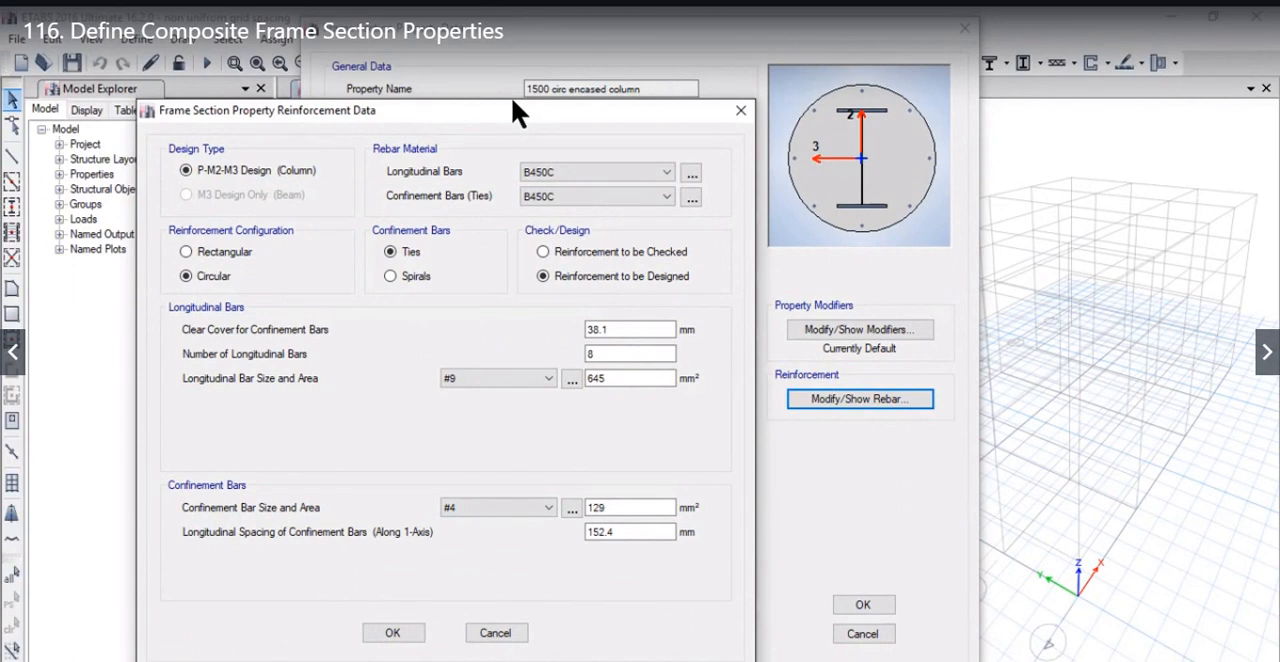
{"action": "left_click", "coordinate": [497, 634]}
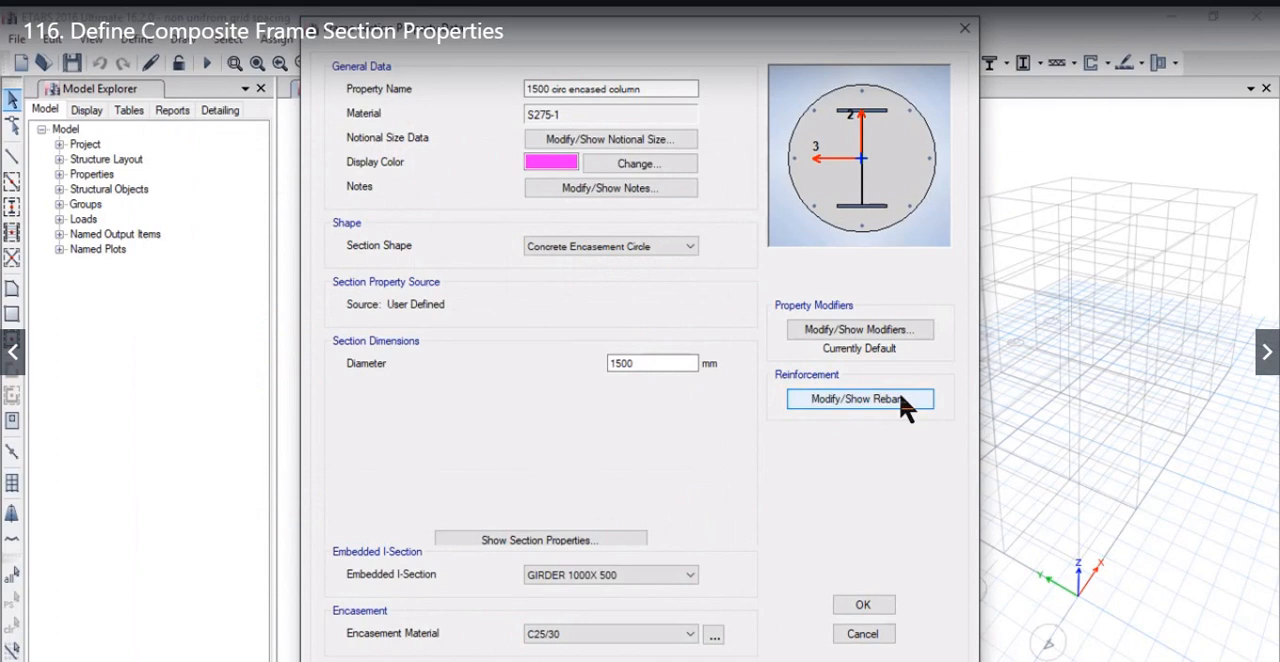
Step: Review the circular section's reinforcement data, accept it with circular configuration and ties, and save the section
{"action": "left_click", "coordinate": [860, 399]}
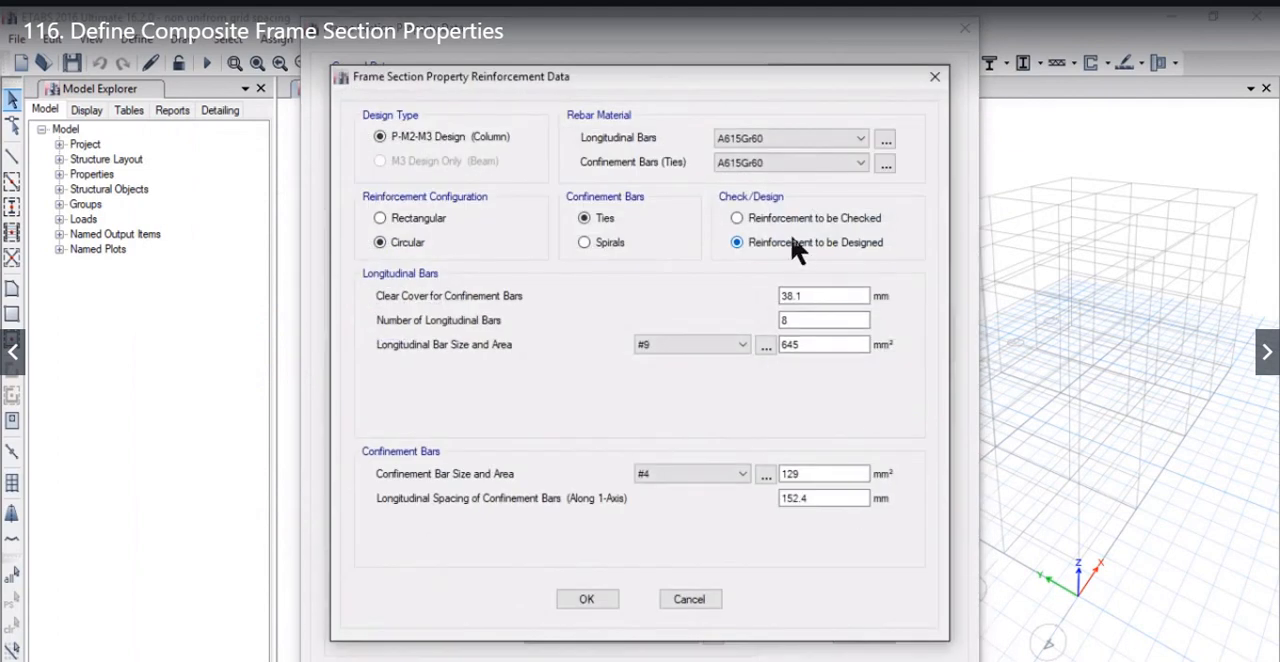
{"action": "left_click_drag", "start_coordinate": [651, 76], "coordinate": [501, 98]}
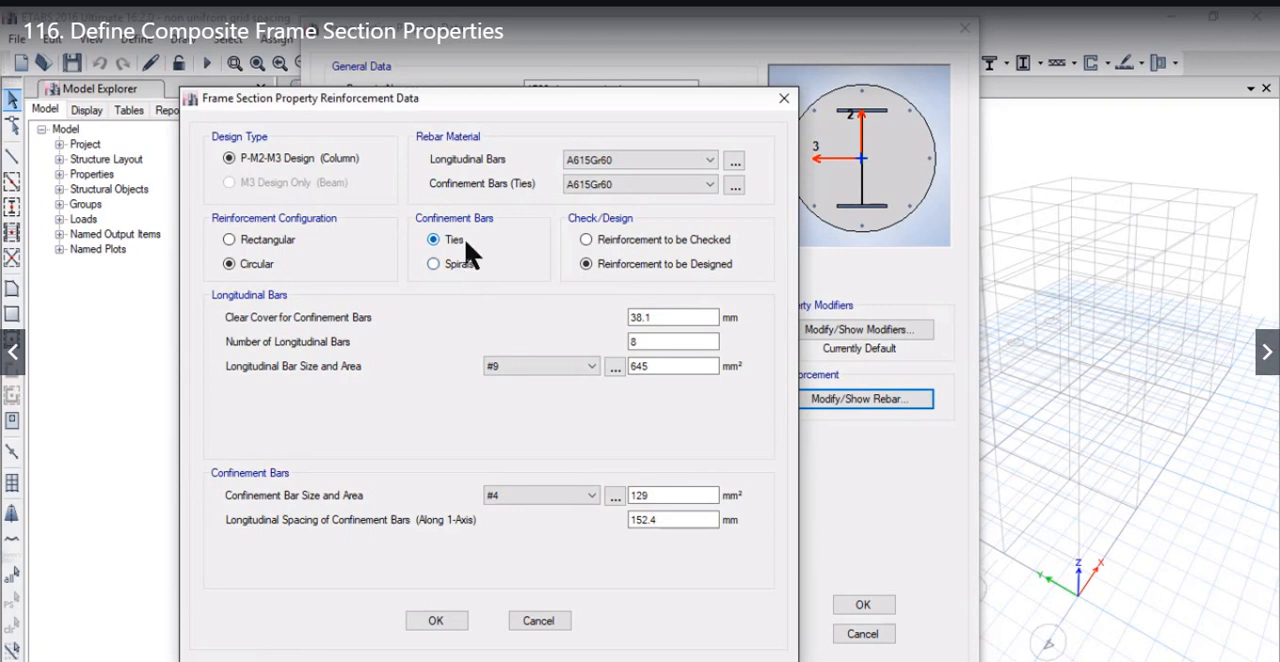
{"action": "left_click", "coordinate": [451, 616]}
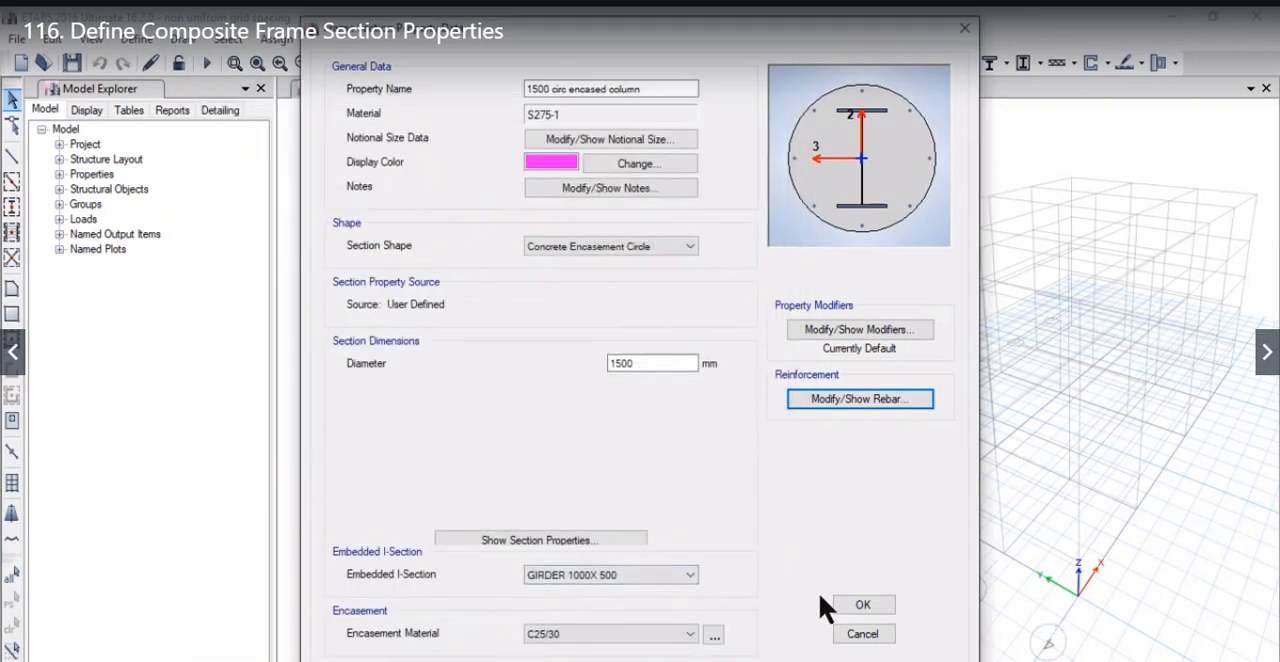
{"action": "left_click", "coordinate": [862, 606]}
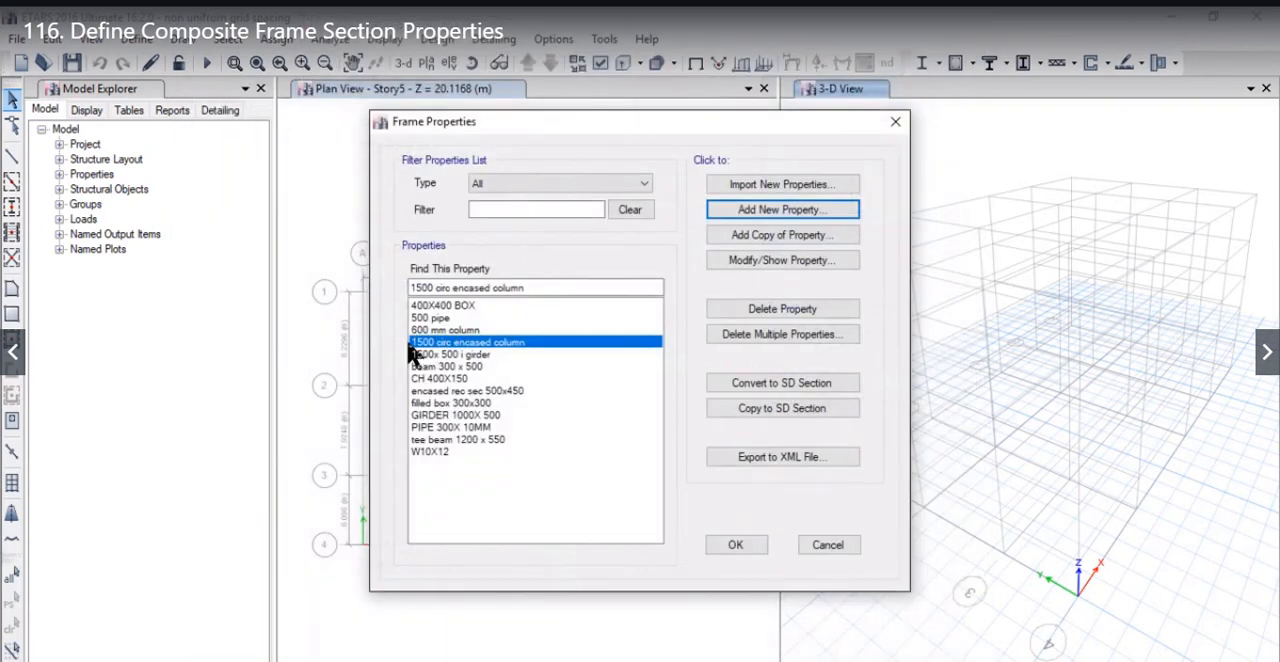
{"action": "left_click", "coordinate": [745, 210]}
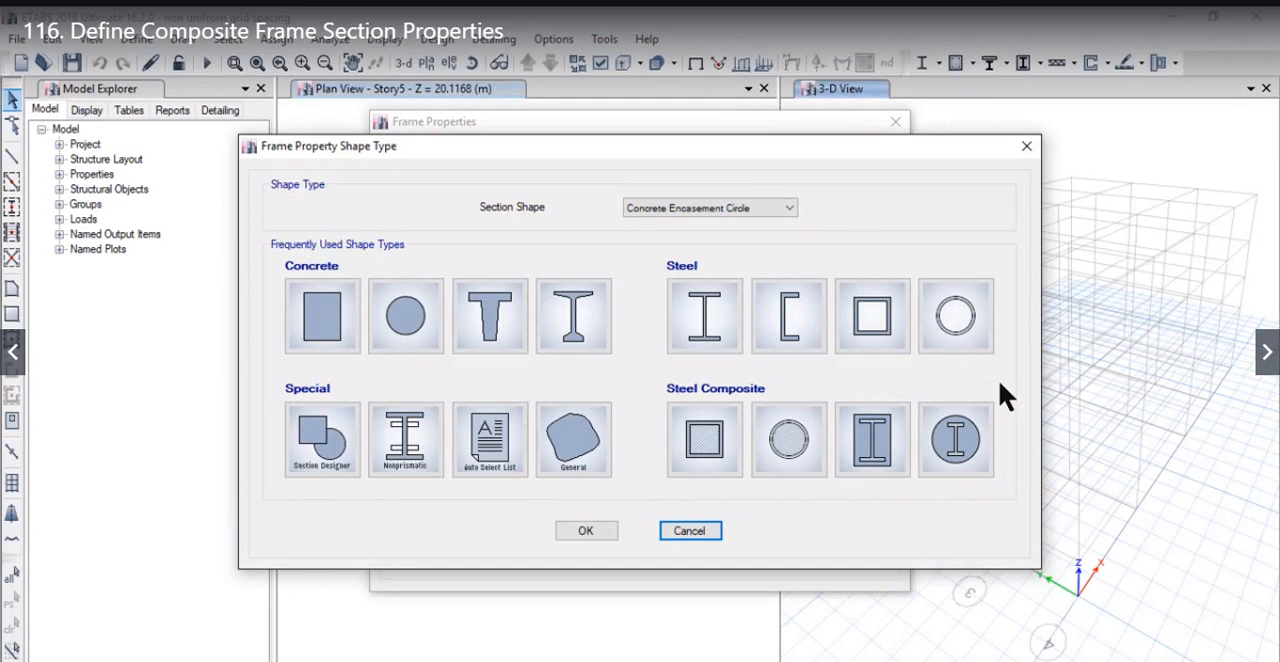
{"action": "left_click", "coordinate": [588, 533]}
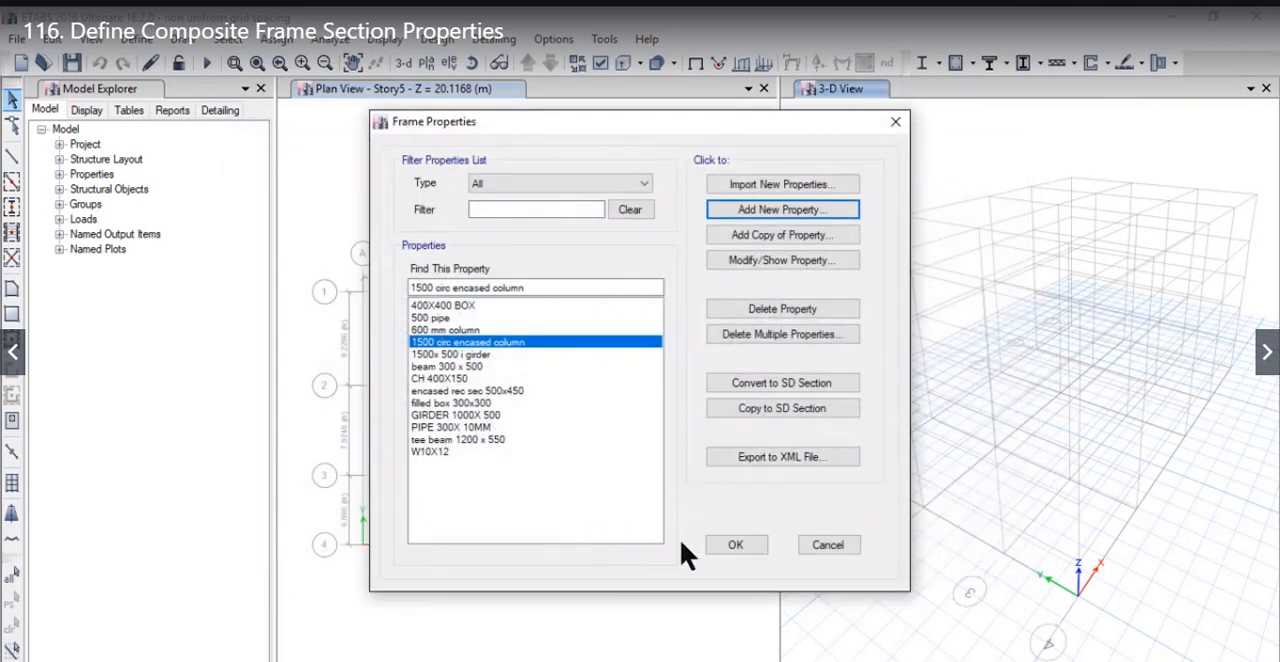